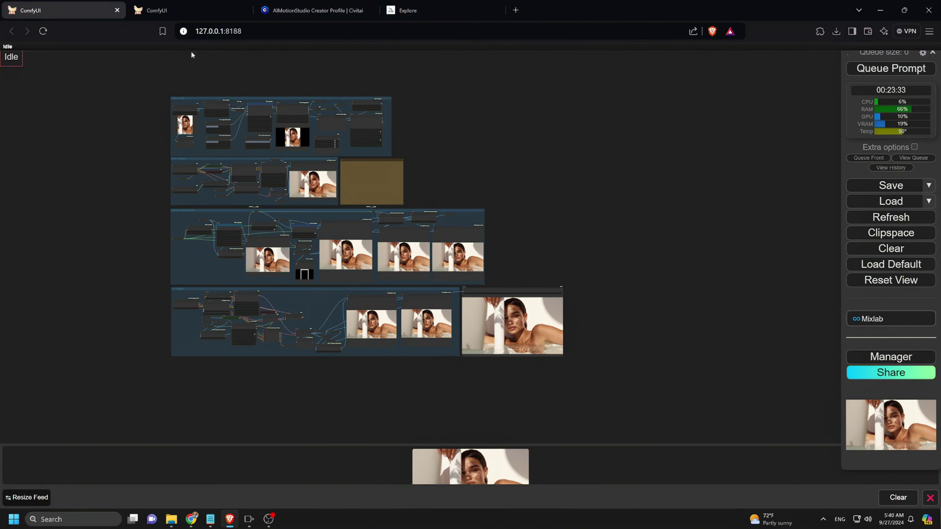
# Step: Zoom the canvas in close on the Load Image node holding new image2.png
pyautogui.scroll(10, 164, 122)
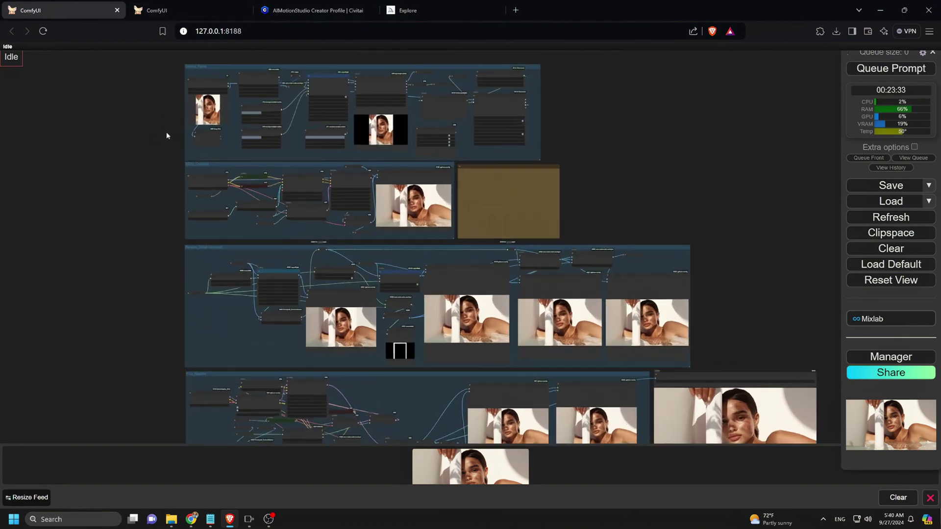
pyautogui.scroll(8, 168, 114)
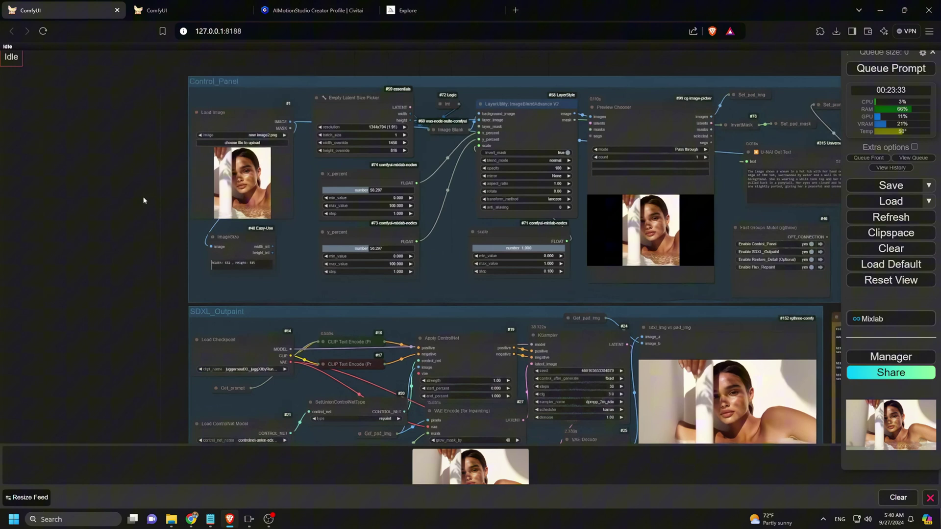
pyautogui.scroll(4, 144, 198)
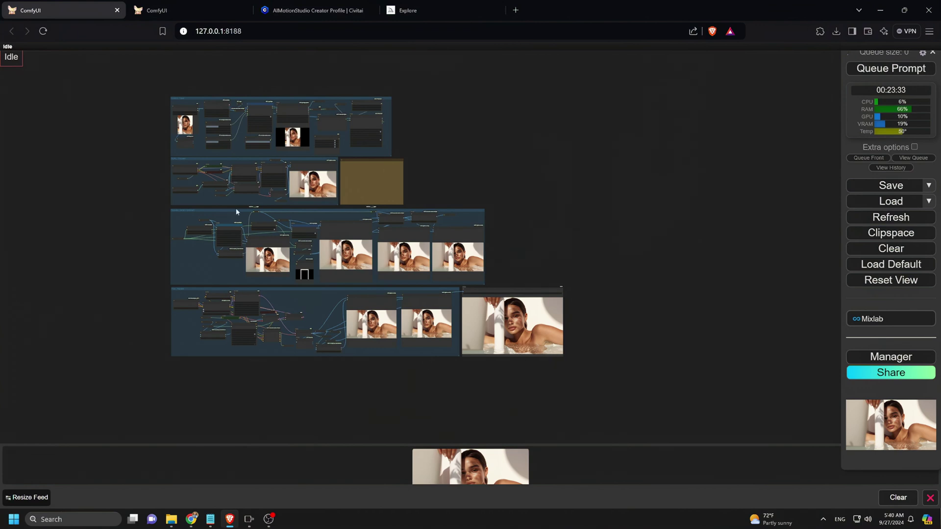
pyautogui.scroll(10, 169, 134)
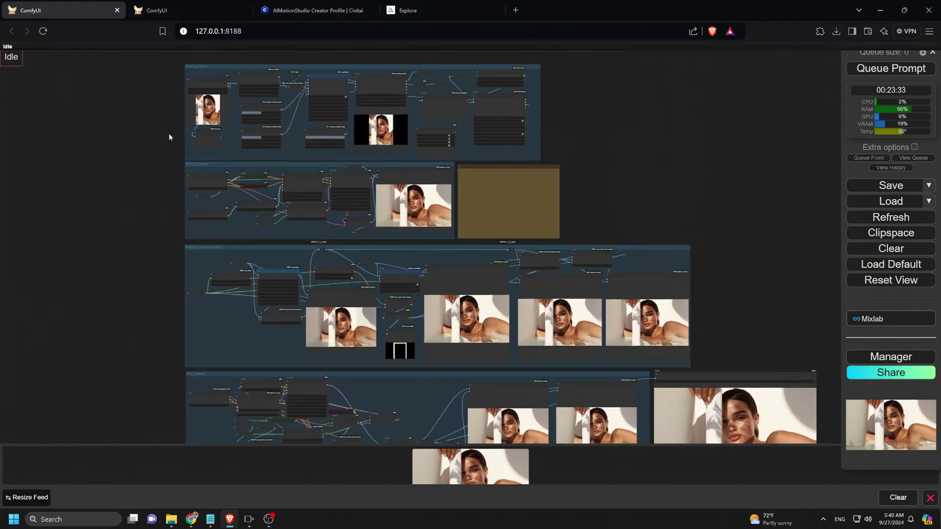
pyautogui.scroll(-10, 169, 118)
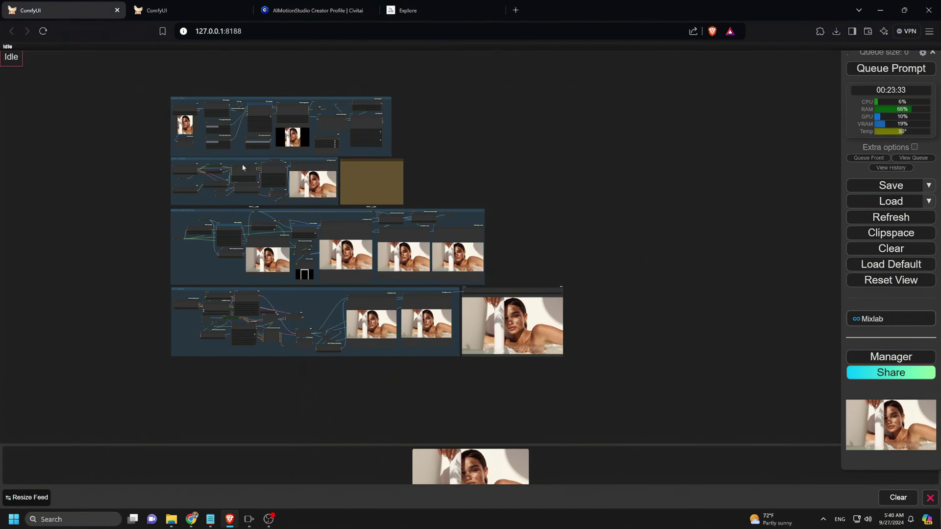
pyautogui.scroll(10, 166, 123)
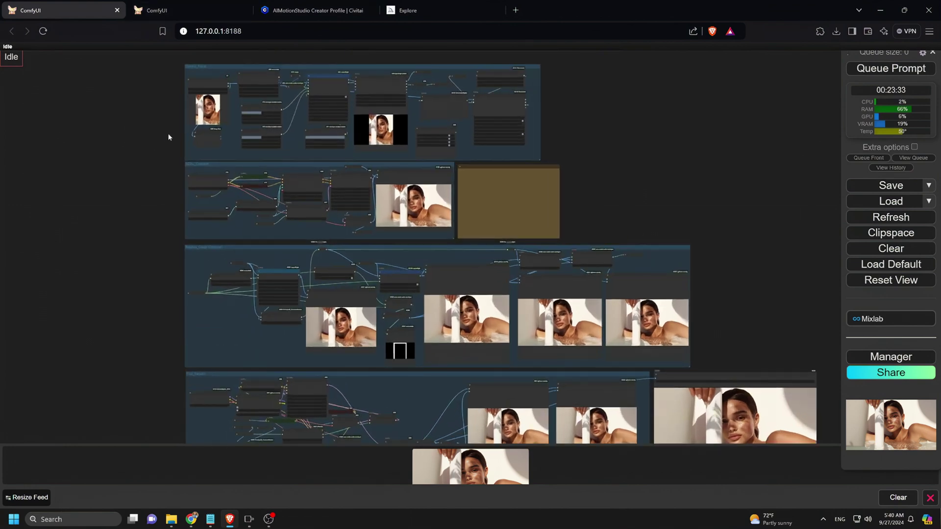
pyautogui.scroll(6, 168, 114)
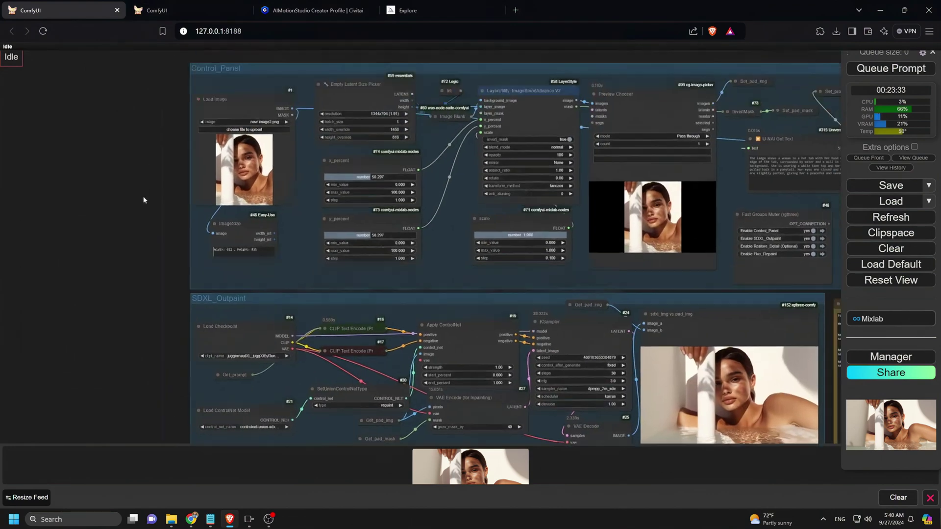
pyautogui.scroll(3, 147, 194)
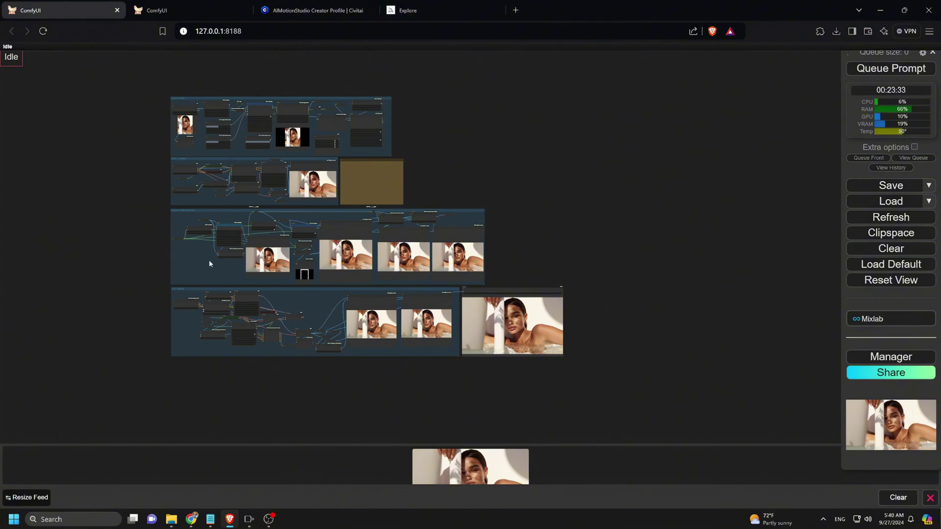
pyautogui.scroll(8, 144, 157)
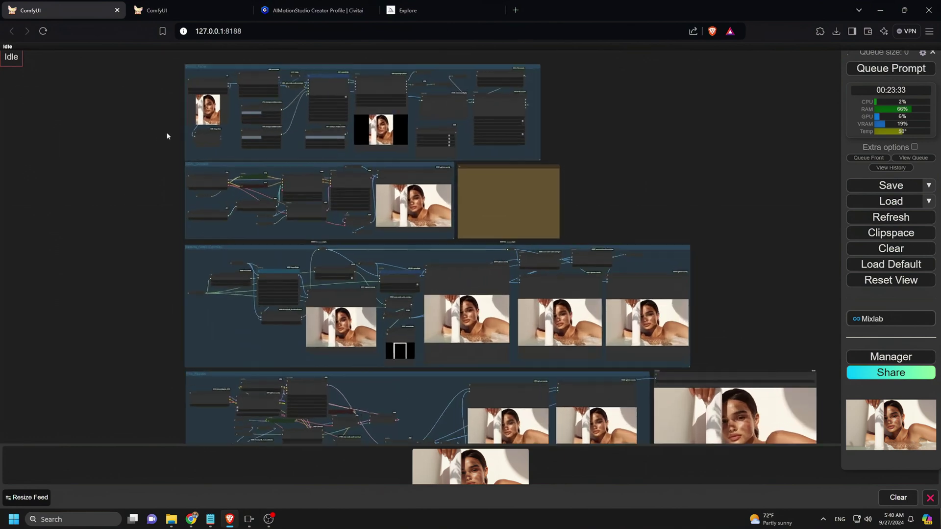
pyautogui.scroll(5, 149, 164)
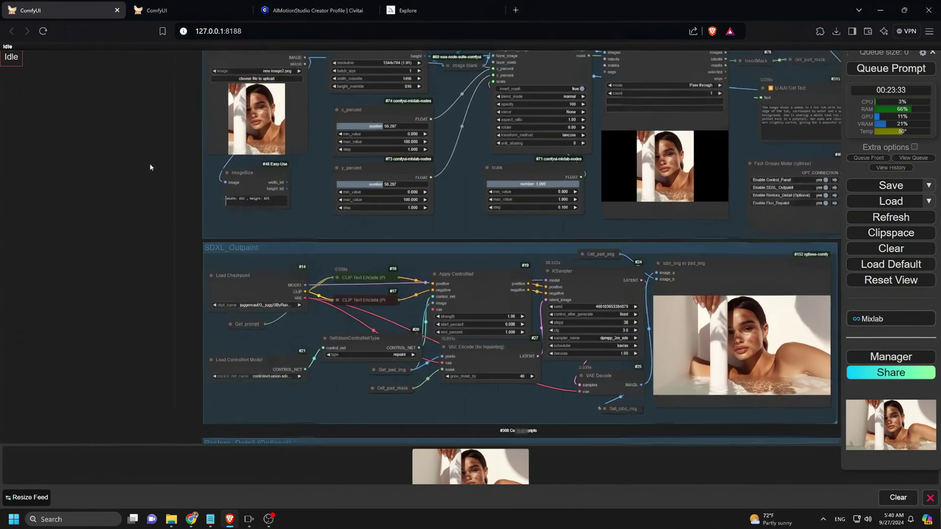
# Step: Open a Midjourney Explore image and step through the feed to the rain-lit kissing couple
pyautogui.click(379, 79)
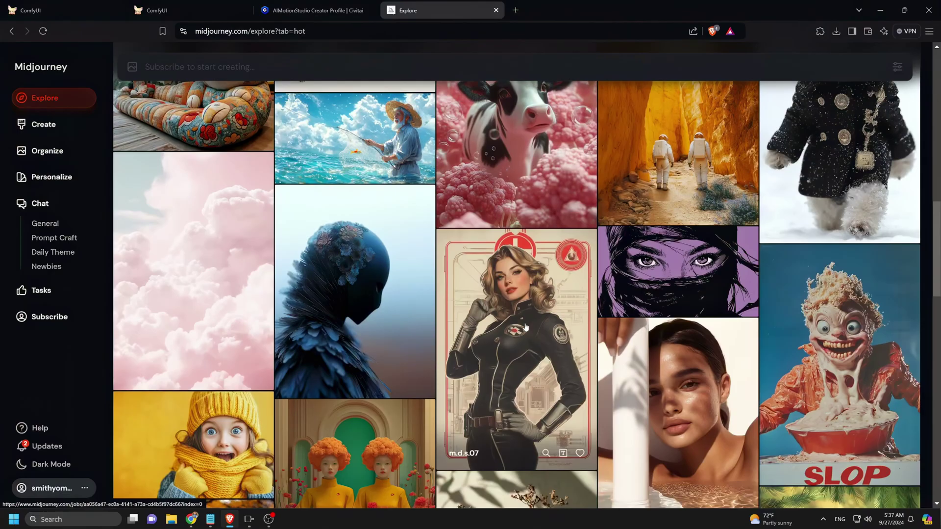
pyautogui.scroll(-5, 523, 331)
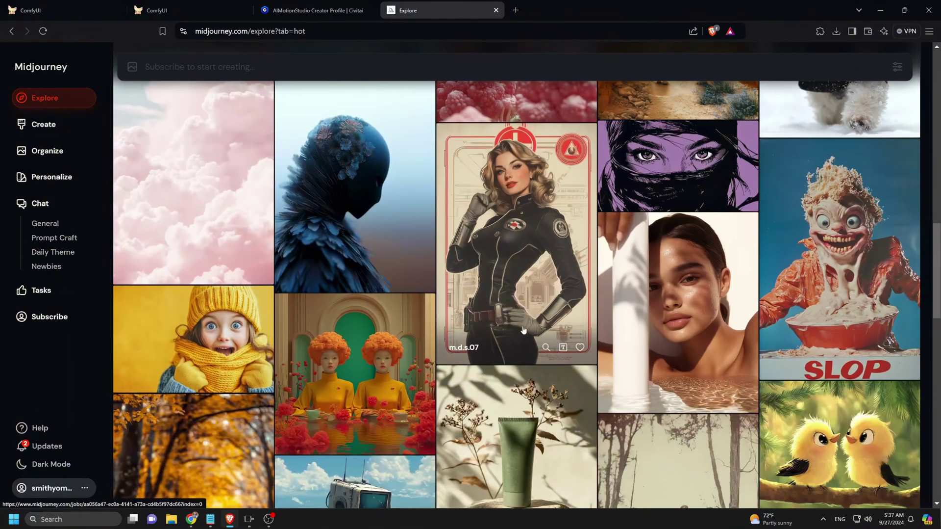
pyautogui.scroll(-3, 523, 331)
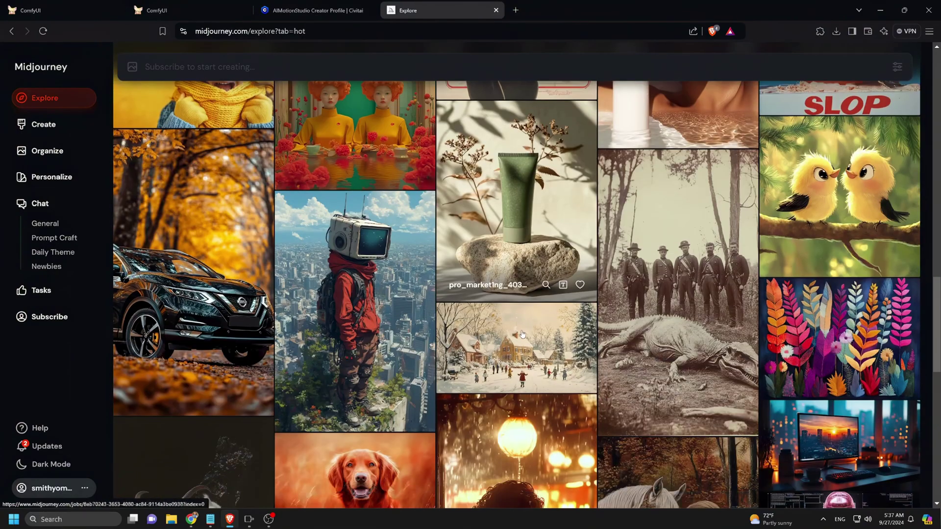
pyautogui.scroll(3, 523, 334)
pyautogui.click(359, 249)
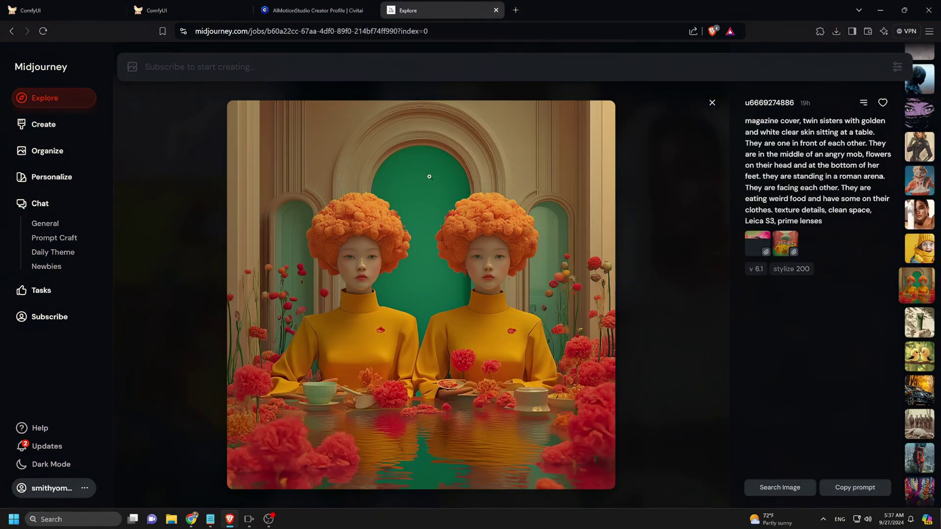
pyautogui.press('Down')
pyautogui.press('Down')
pyautogui.press('Down')
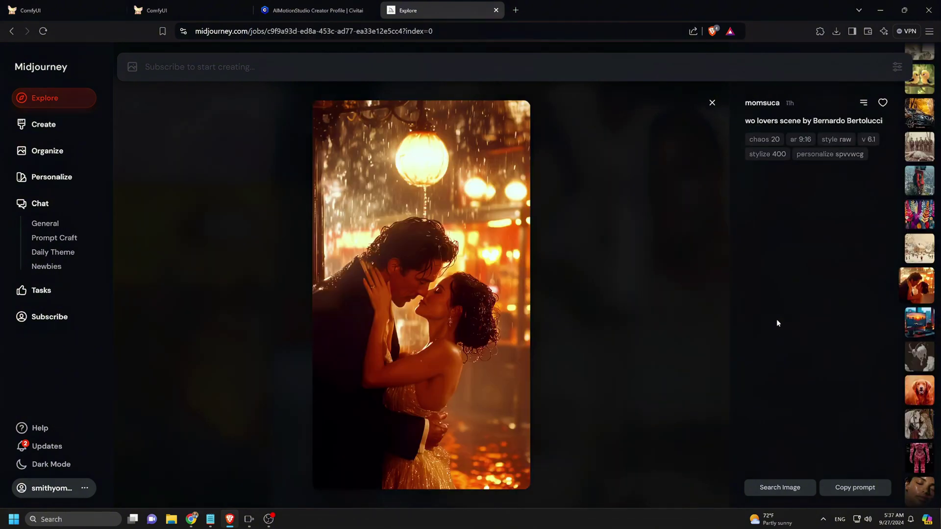
# Step: Save the kissing couple image into the Downloads folder and close the detail view
pyautogui.rightClick(430, 262)
pyautogui.click(455, 285)
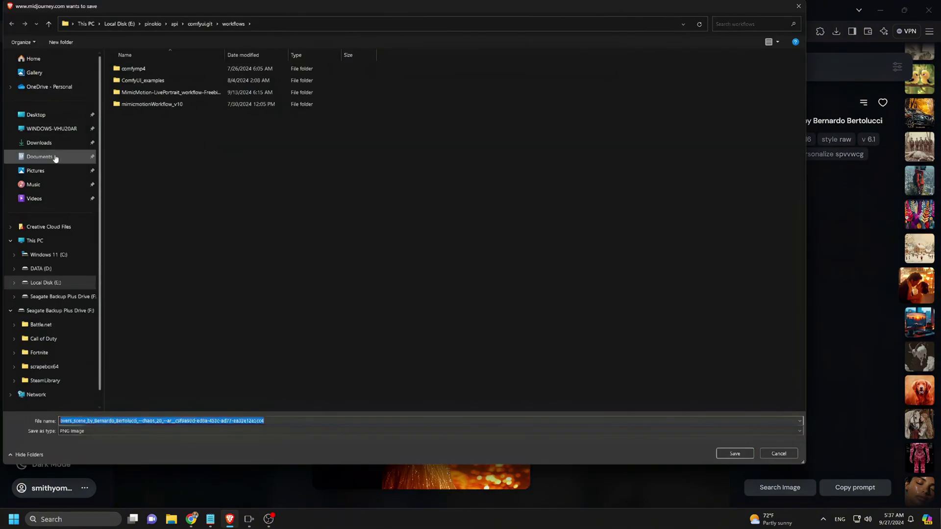
pyautogui.click(49, 156)
pyautogui.press('Return')
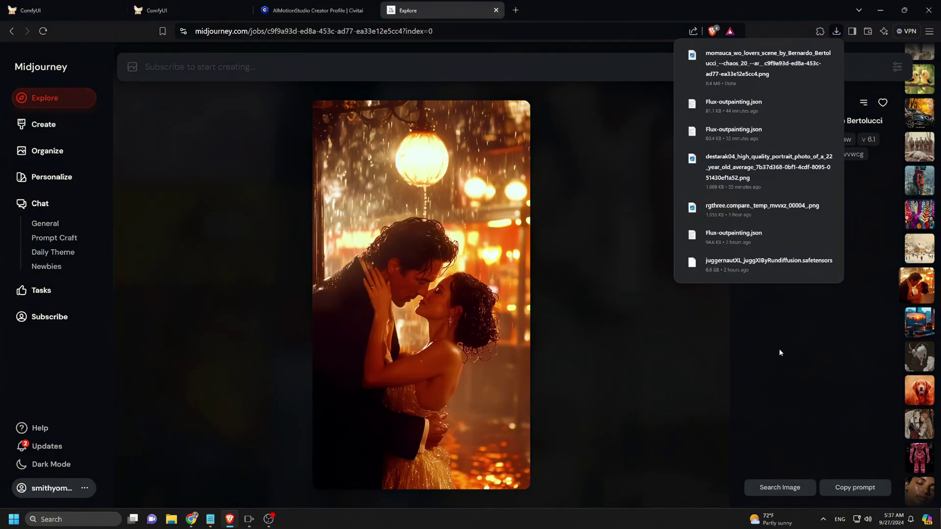
pyautogui.press('Escape')
# Step: Open the saved kissing couple image from Downloads in Adobe Photoshop 2024
pyautogui.click(171, 519)
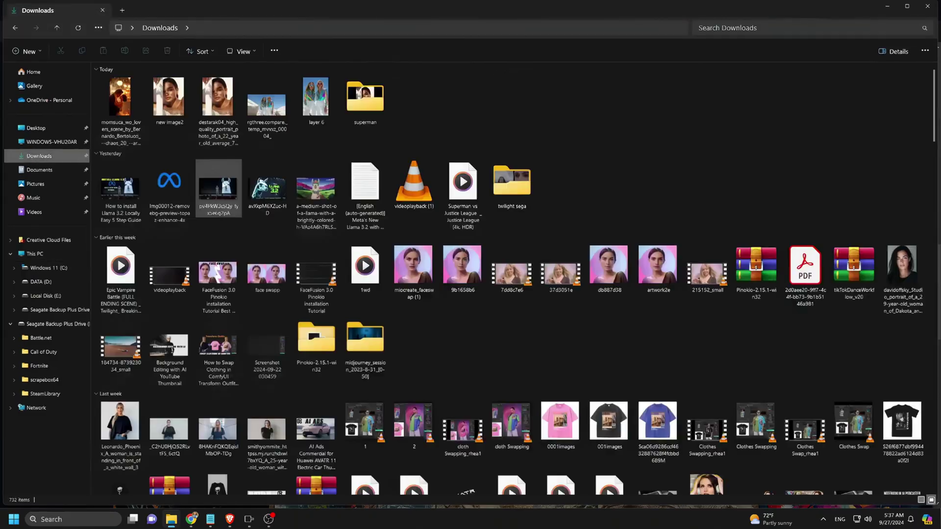
pyautogui.rightClick(120, 105)
pyautogui.moveTo(267, 146)
pyautogui.click(337, 142)
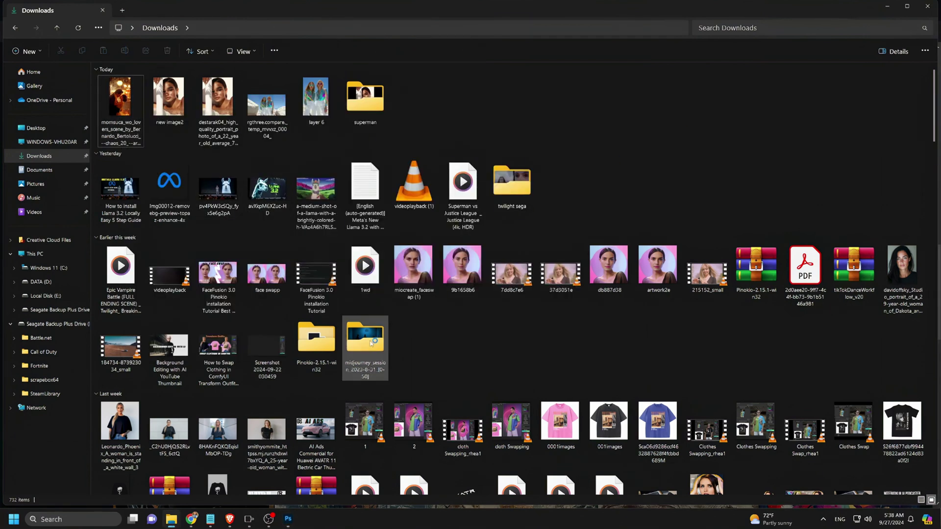
# Step: Open the dark-button render from the midjourney_session folder in Adobe Photoshop 2024
pyautogui.doubleClick(365, 335)
pyautogui.click(151, 163)
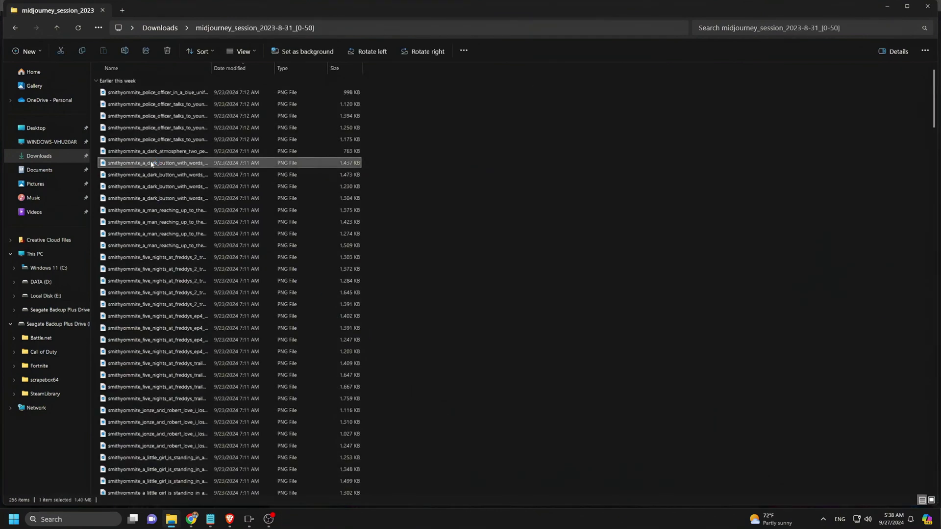
pyautogui.rightClick(151, 163)
pyautogui.moveTo(274, 208)
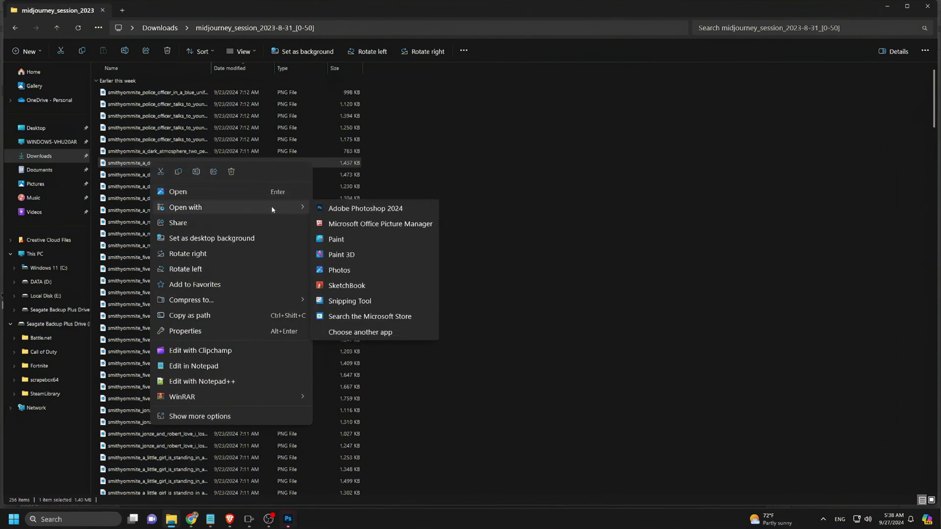
pyautogui.click(365, 209)
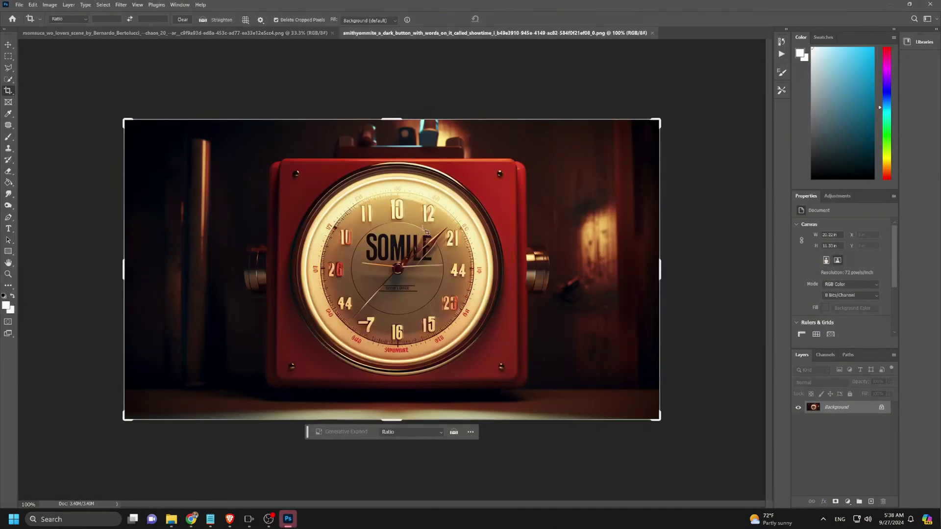
# Step: Copy the kissing couple image into the dark-button clock document as a new layer
pyautogui.press('m')
pyautogui.moveTo(125, 120); pyautogui.dragTo(659, 420)
pyautogui.press('v')
pyautogui.hotkey('ctrl', 'Tab')
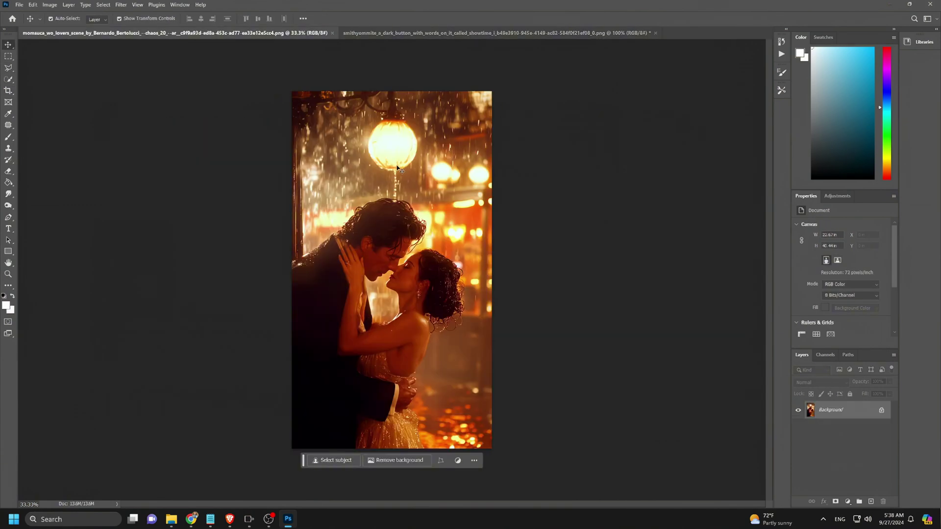
pyautogui.moveTo(398, 168); pyautogui.dragTo(430, 305)
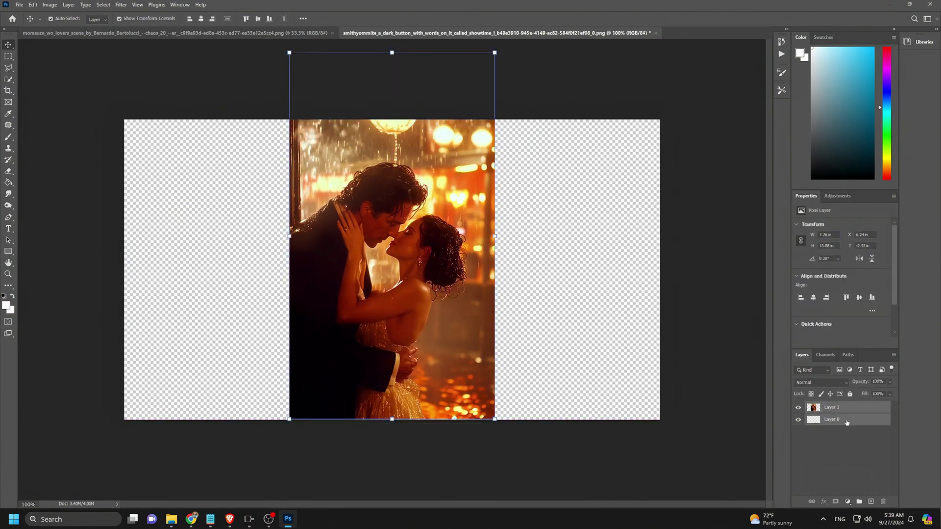
# Step: Delete the clock's Layer 0, crop the canvas to Layer 1's outline, and save
pyautogui.click(846, 421)
pyautogui.press('Delete')
pyautogui.click(101, 6)
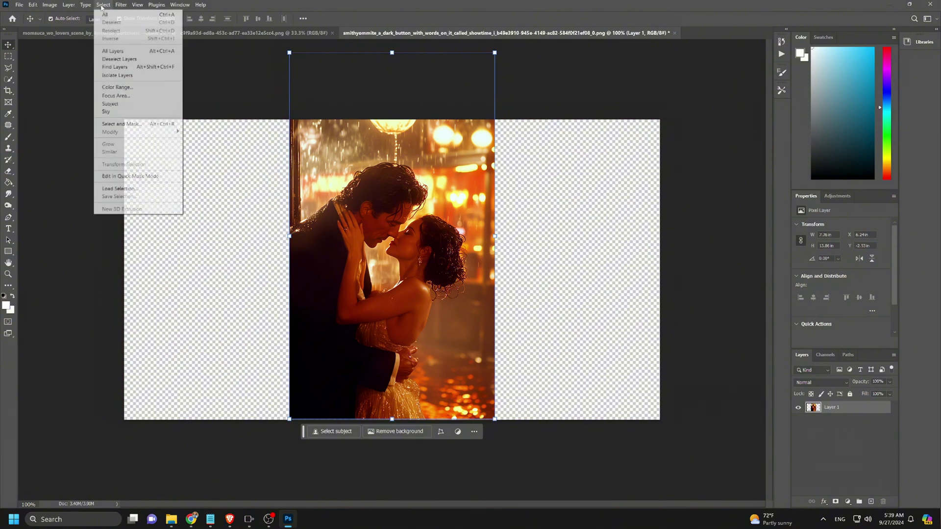
pyautogui.click(129, 187)
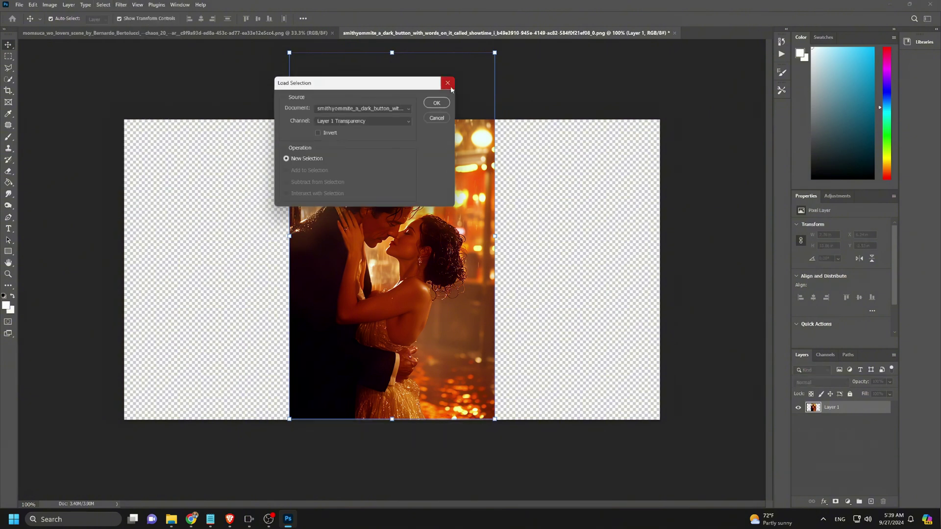
pyautogui.click(436, 103)
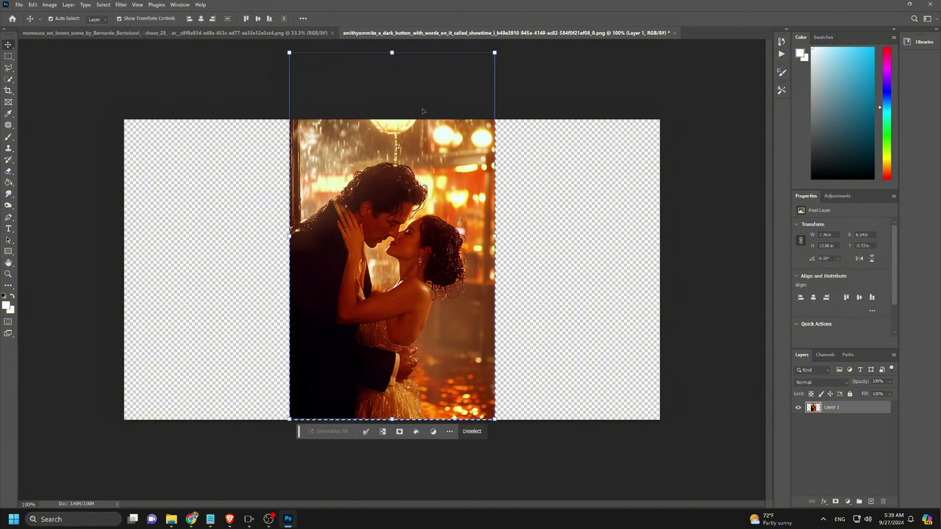
pyautogui.press('c')
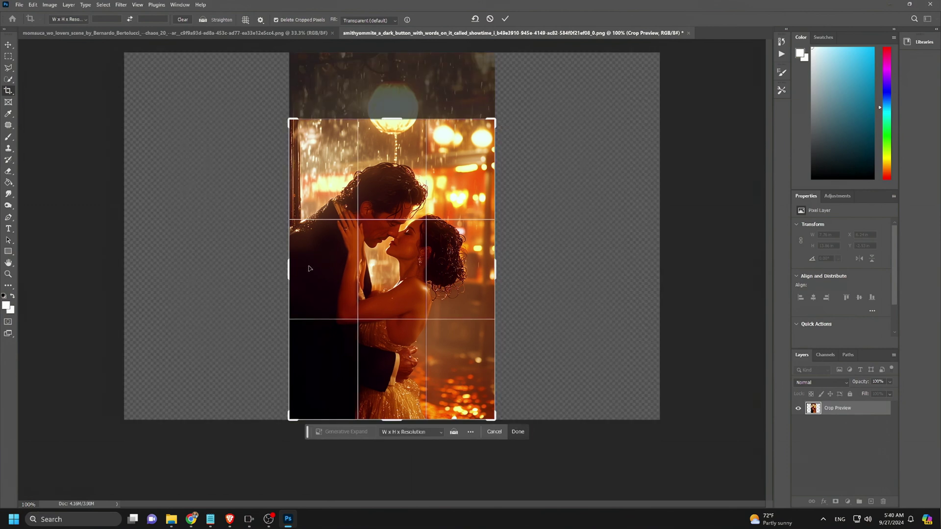
pyautogui.click(516, 434)
pyautogui.click(19, 4)
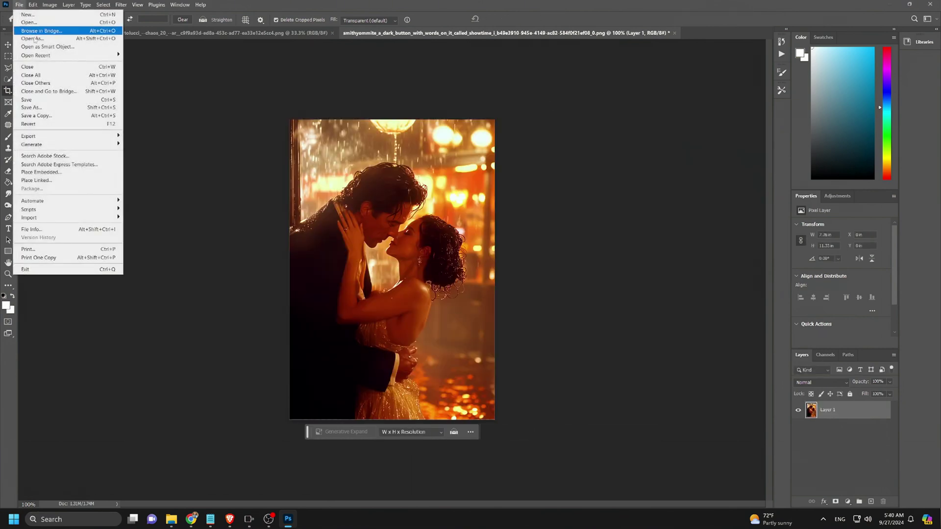
pyautogui.click(54, 100)
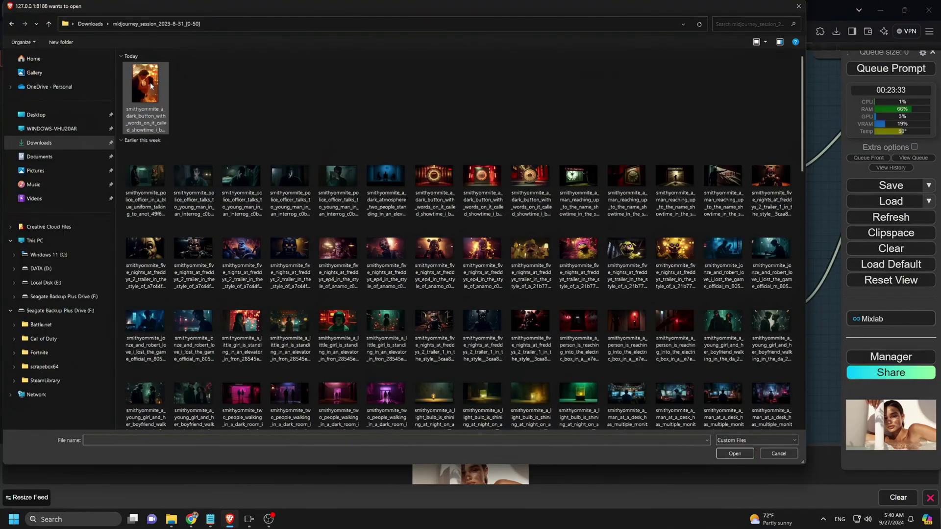
pyautogui.doubleClick(151, 85)
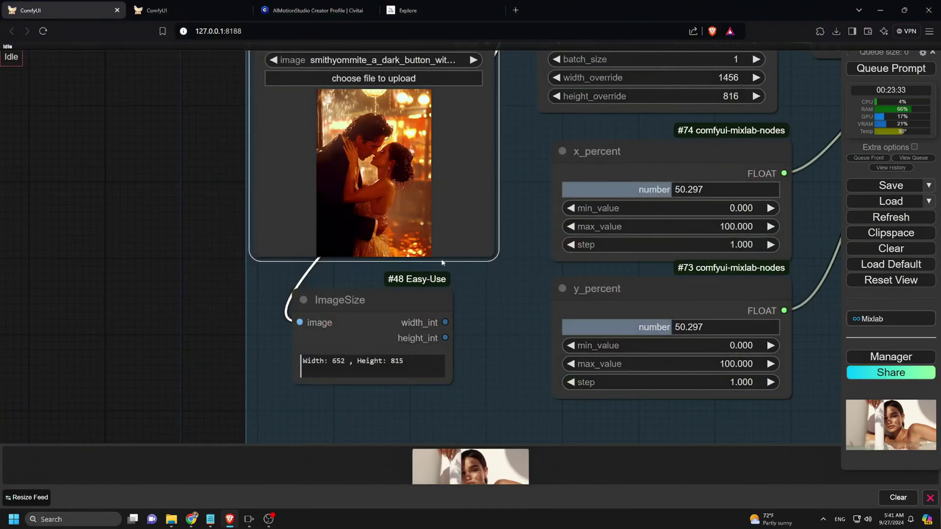
pyautogui.scroll(-5, 523, 162)
pyautogui.moveTo(690, 116); pyautogui.dragTo(598, 156)
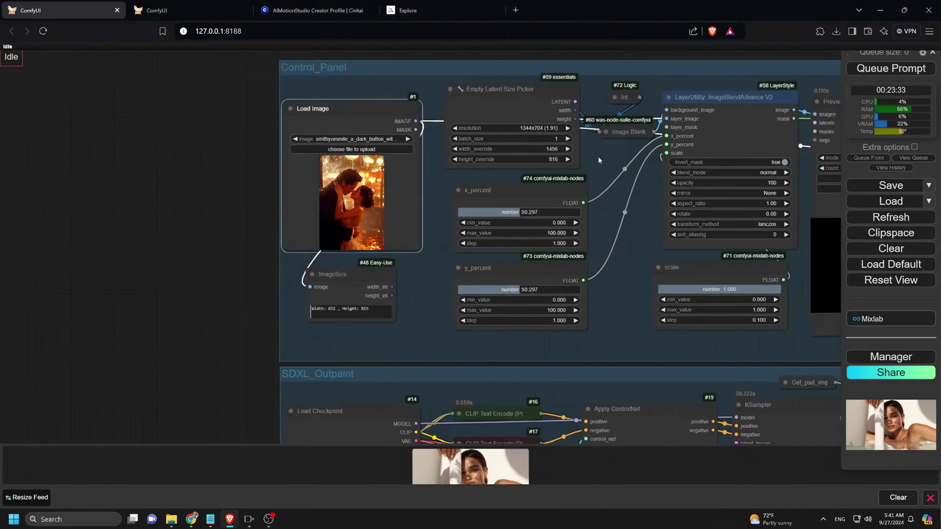
pyautogui.scroll(5, 218, 366)
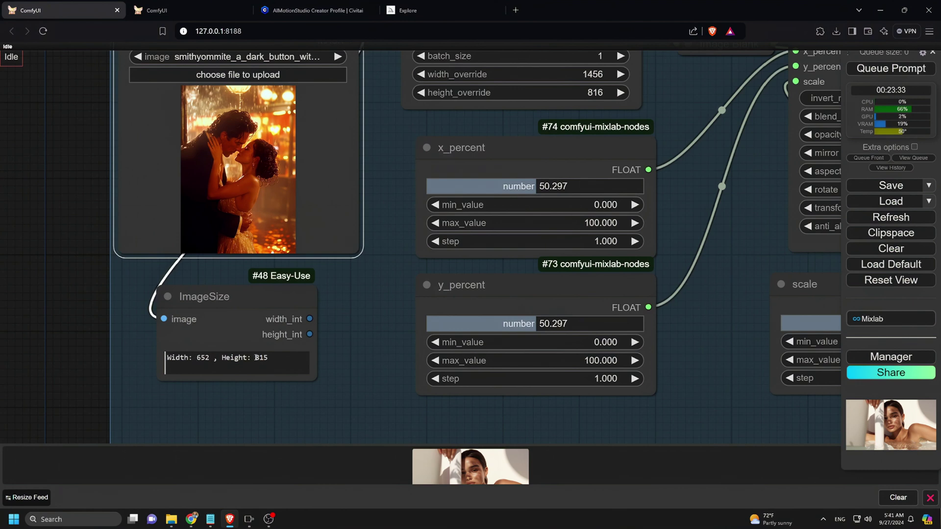
pyautogui.moveTo(610, 74); pyautogui.dragTo(577, 145)
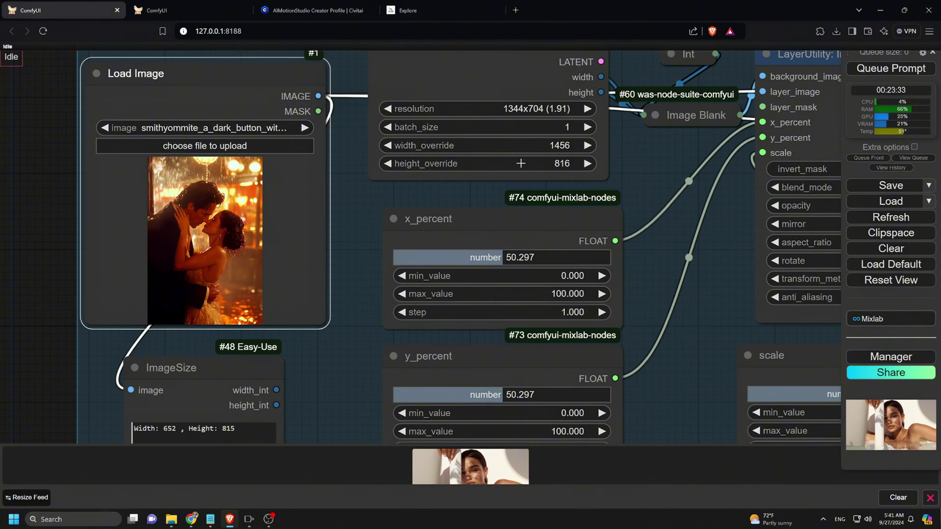
pyautogui.scroll(-5, 520, 133)
pyautogui.moveTo(520, 215); pyautogui.dragTo(463, 194)
pyautogui.scroll(9, 464, 195)
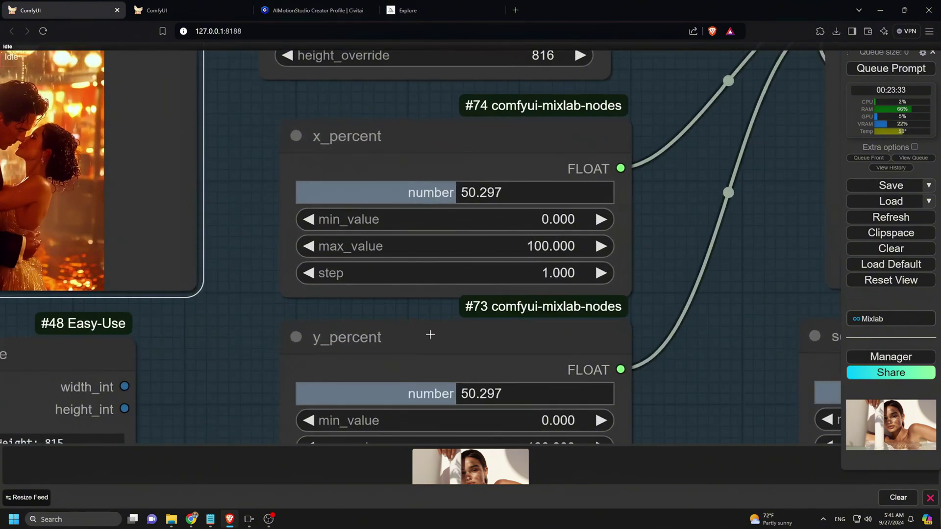
pyautogui.moveTo(394, 312); pyautogui.dragTo(409, 156)
pyautogui.scroll(-4, 687, 243)
pyautogui.moveTo(705, 224); pyautogui.dragTo(350, 298)
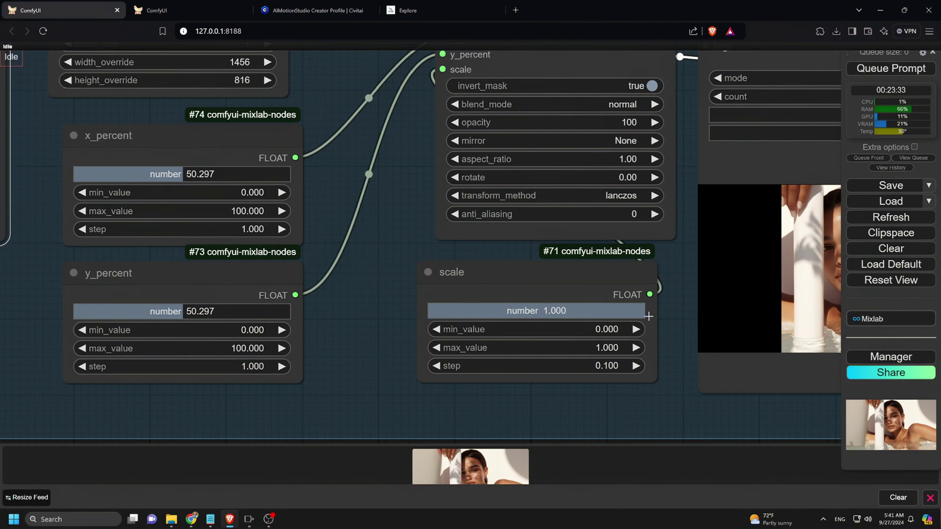
pyautogui.scroll(-5, 676, 260)
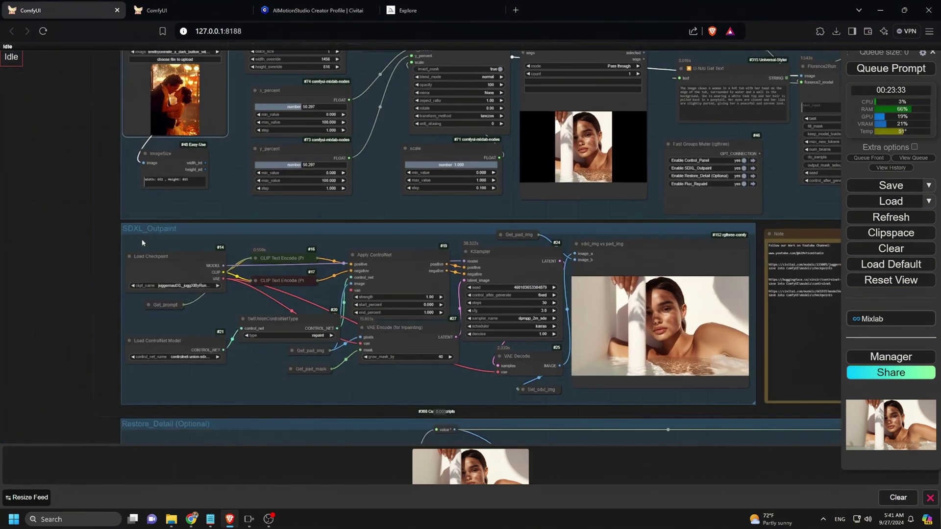
pyautogui.scroll(4, 267, 278)
pyautogui.scroll(2, 299, 317)
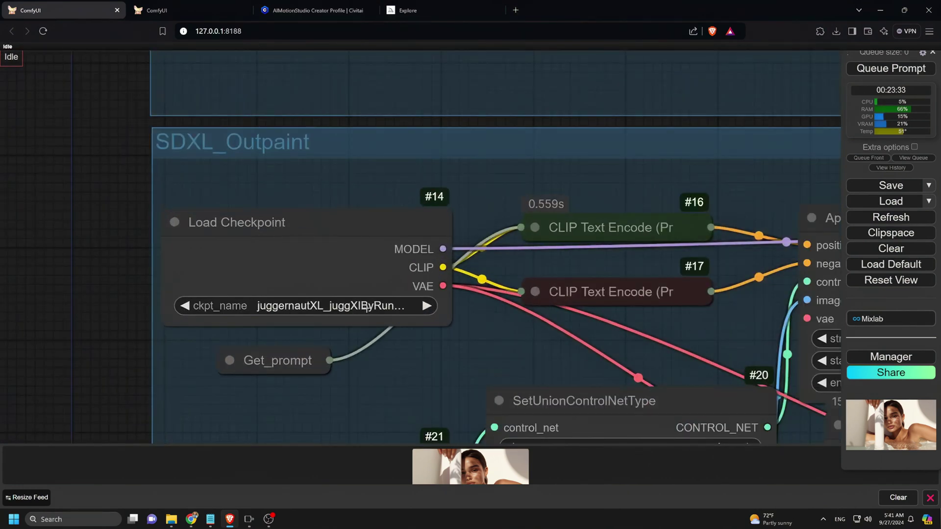
pyautogui.scroll(-5, 408, 304)
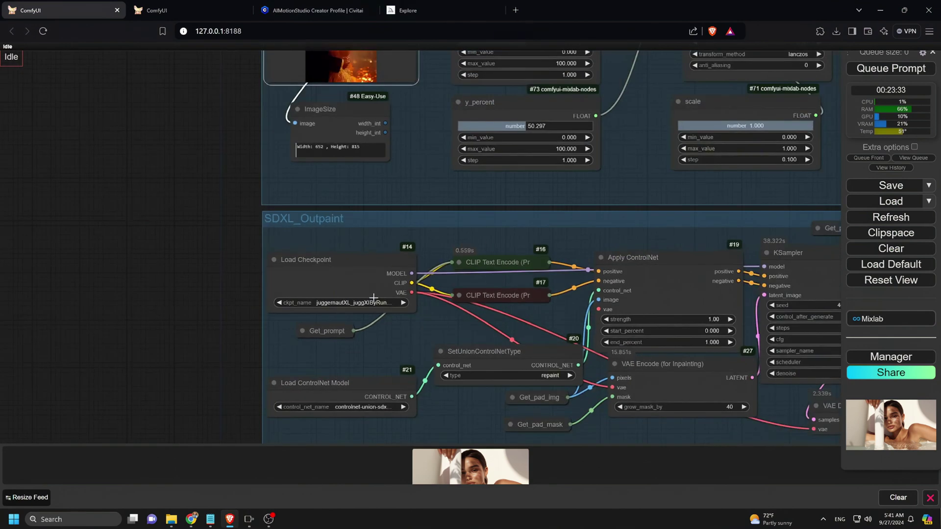
pyautogui.scroll(6, 359, 390)
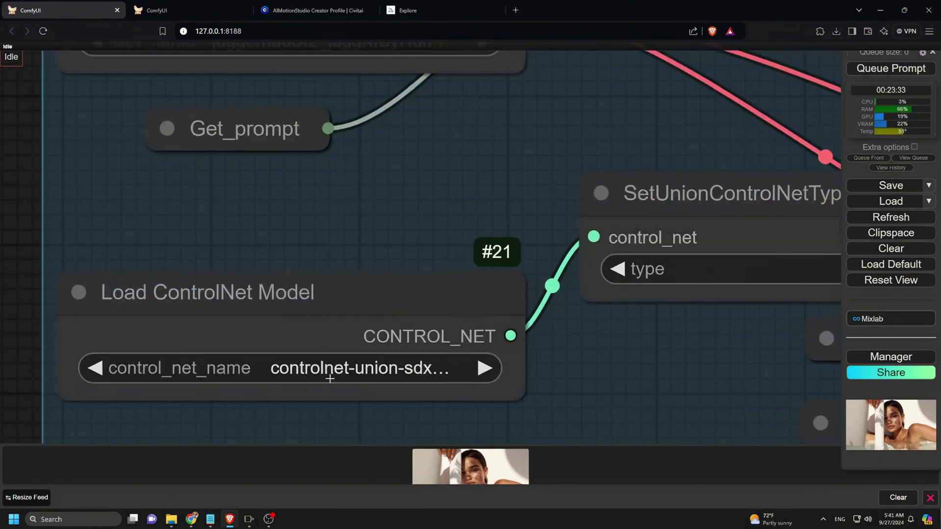
pyautogui.scroll(-8, 363, 378)
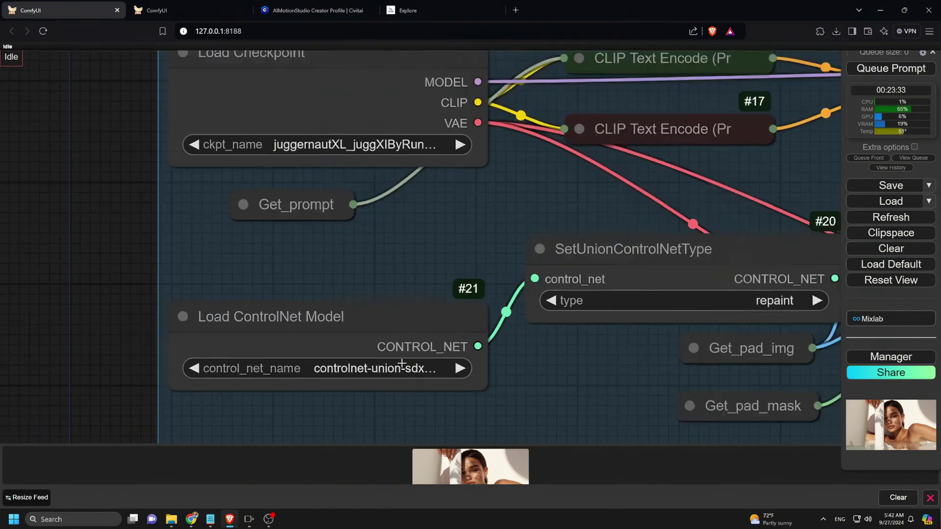
pyautogui.moveTo(700, 402); pyautogui.dragTo(280, 402)
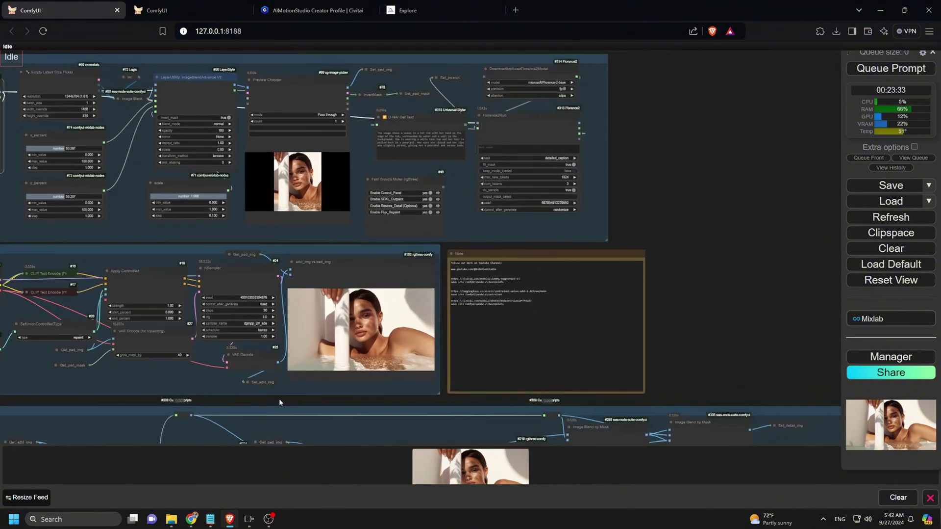
pyautogui.scroll(4, 665, 303)
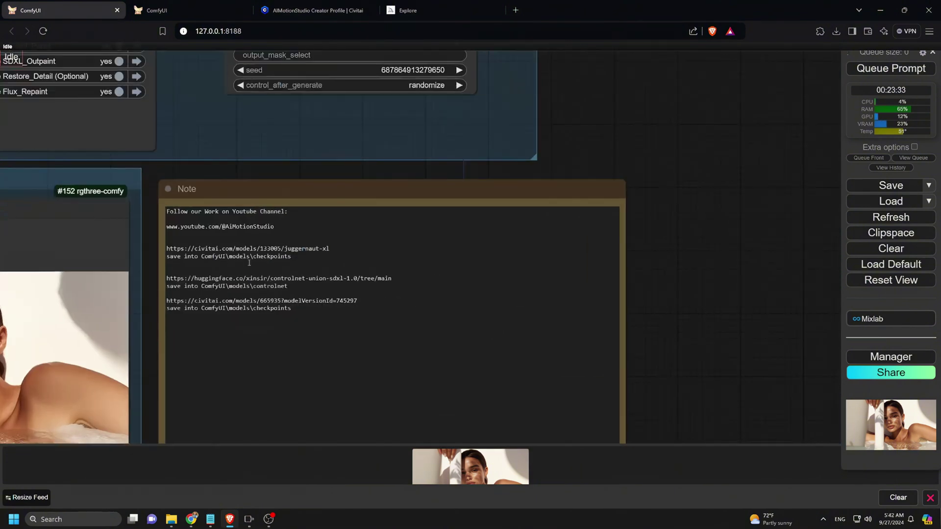
pyautogui.scroll(5, 154, 277)
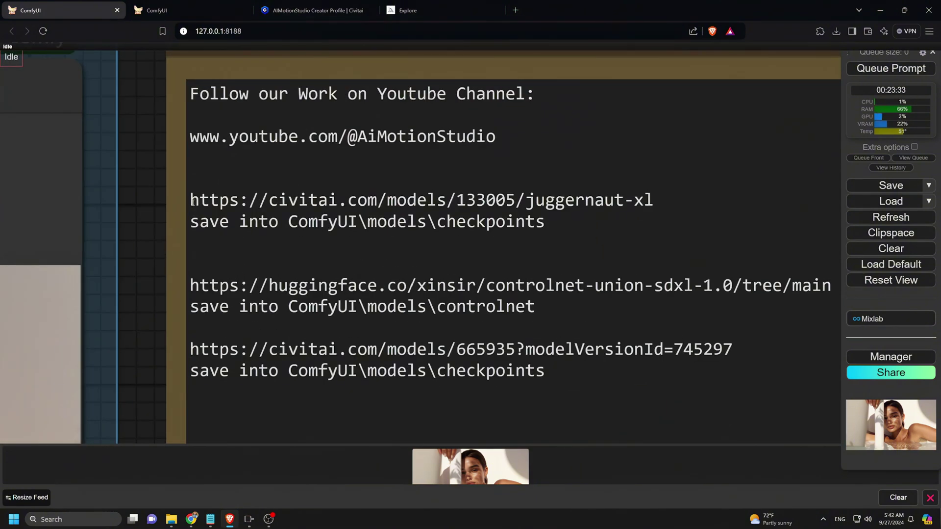
pyautogui.tripleClick(193, 201)
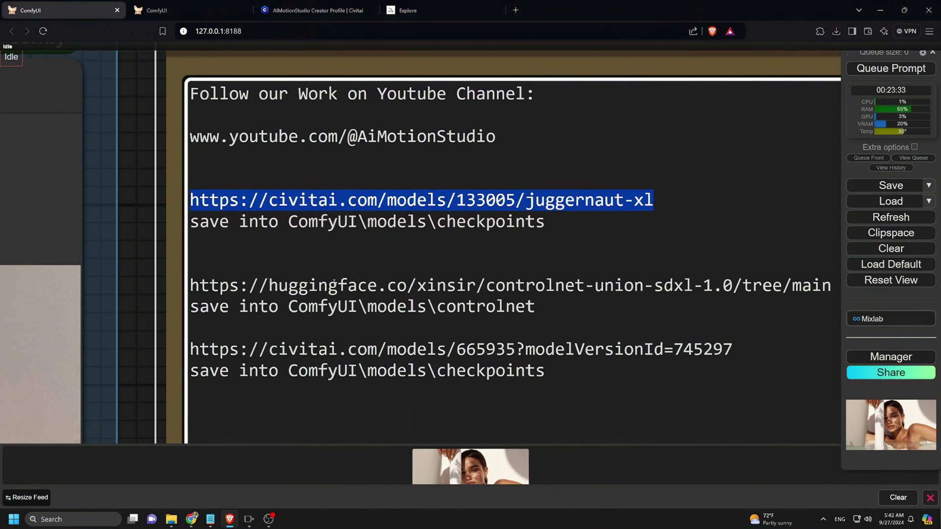
pyautogui.tripleClick(232, 286)
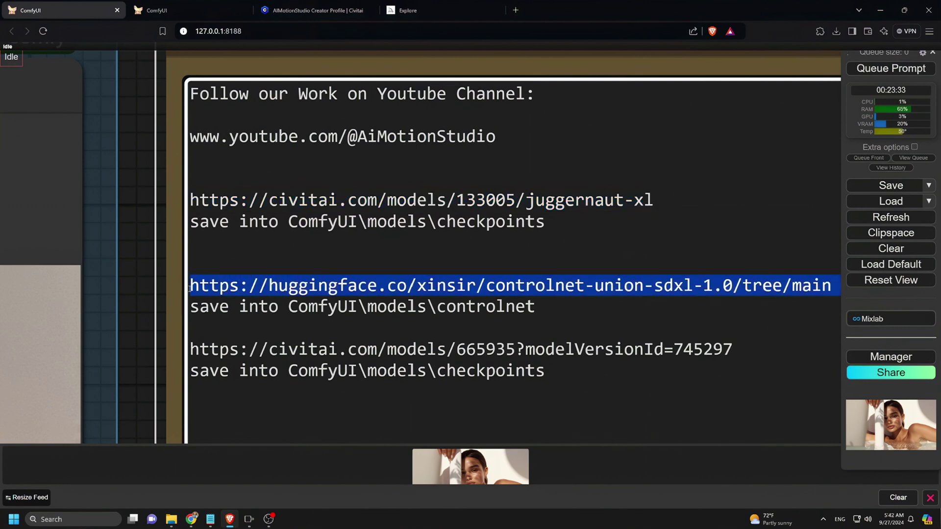
pyautogui.click(136, 295)
pyautogui.scroll(-5, 135, 296)
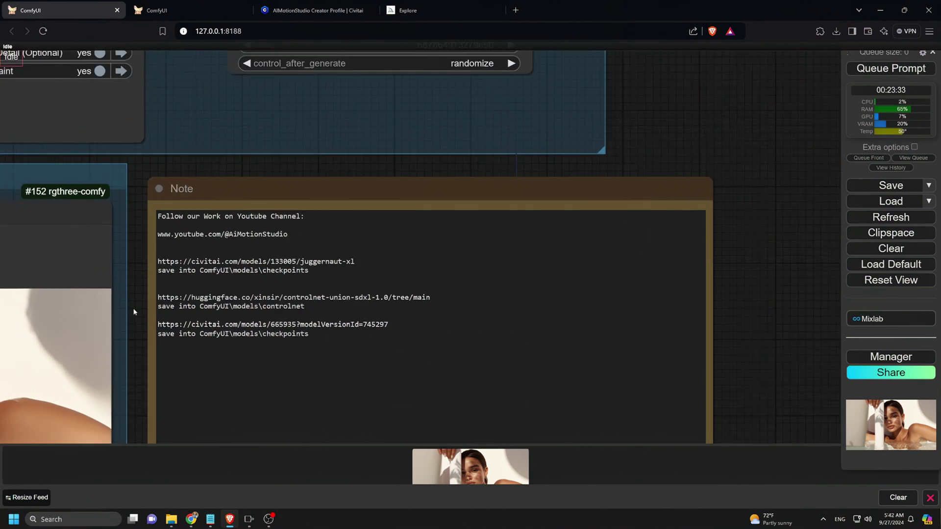
pyautogui.moveTo(136, 318); pyautogui.dragTo(250, 278)
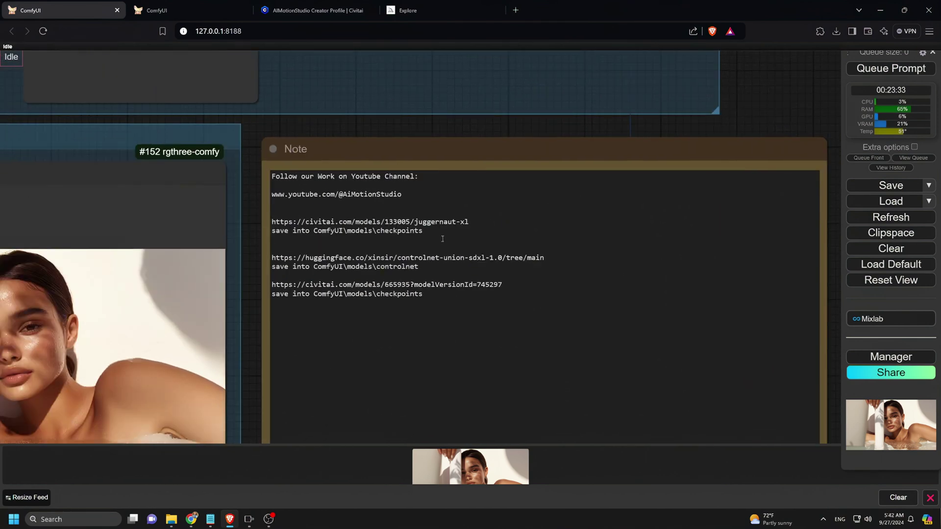
pyautogui.scroll(-7, 254, 287)
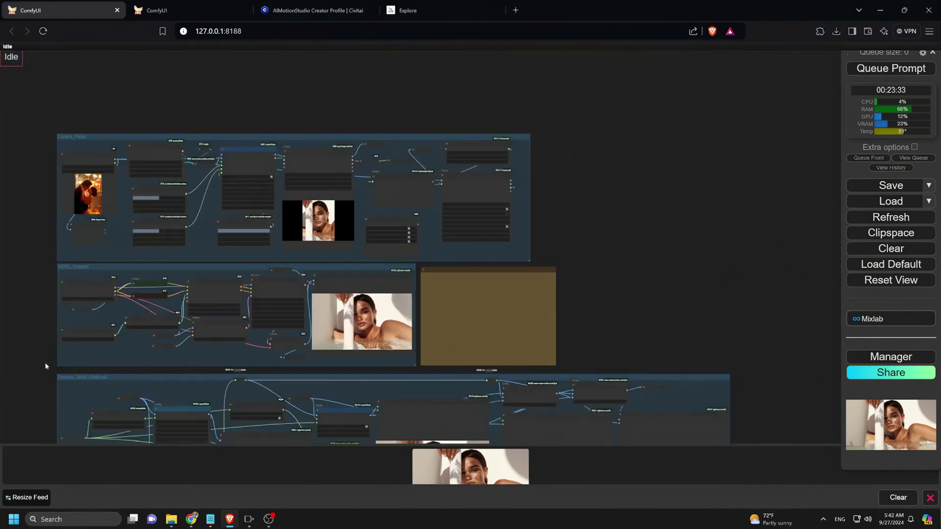
pyautogui.moveTo(46, 365); pyautogui.dragTo(193, 300)
pyautogui.scroll(10, 280, 285)
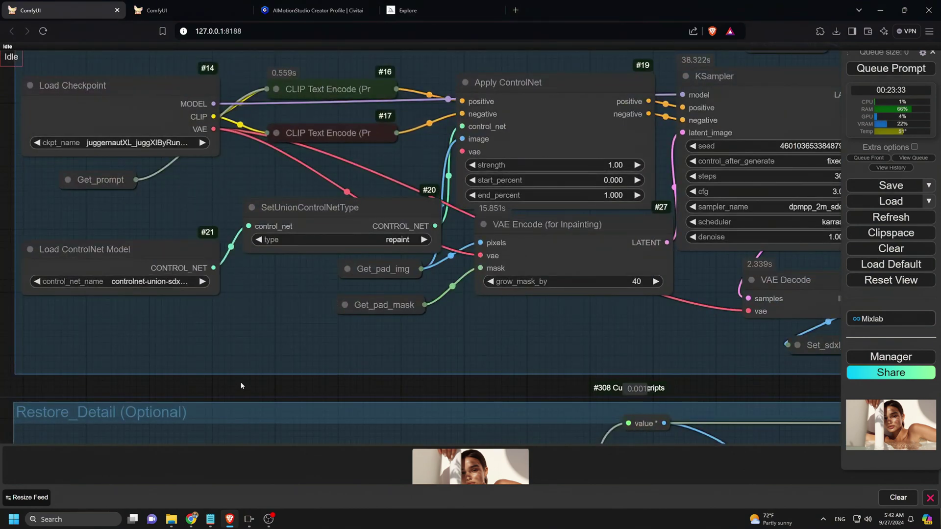
pyautogui.moveTo(240, 381); pyautogui.dragTo(377, 138)
# Step: Pan through the Restore_Detail and Flux_Repaint groups to review their nodes and previews
pyautogui.scroll(-4, 243, 339)
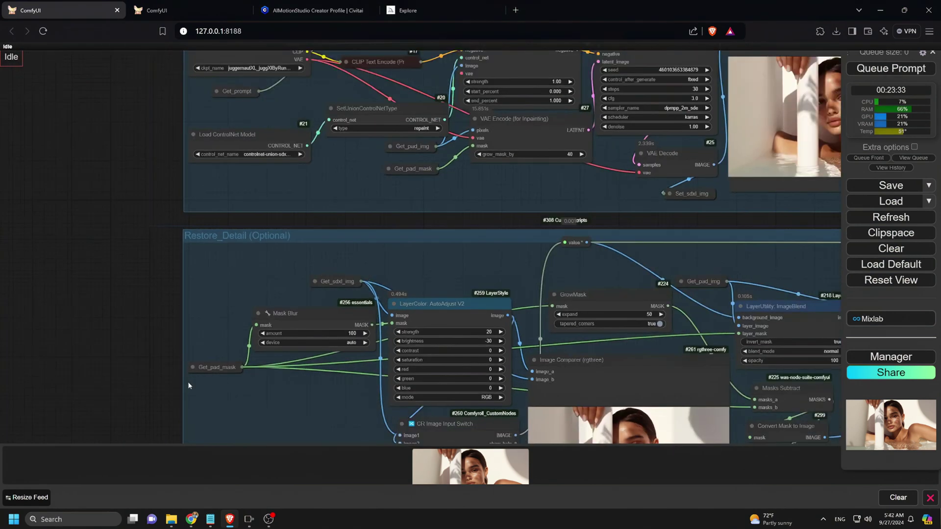
pyautogui.moveTo(243, 340); pyautogui.dragTo(105, 203)
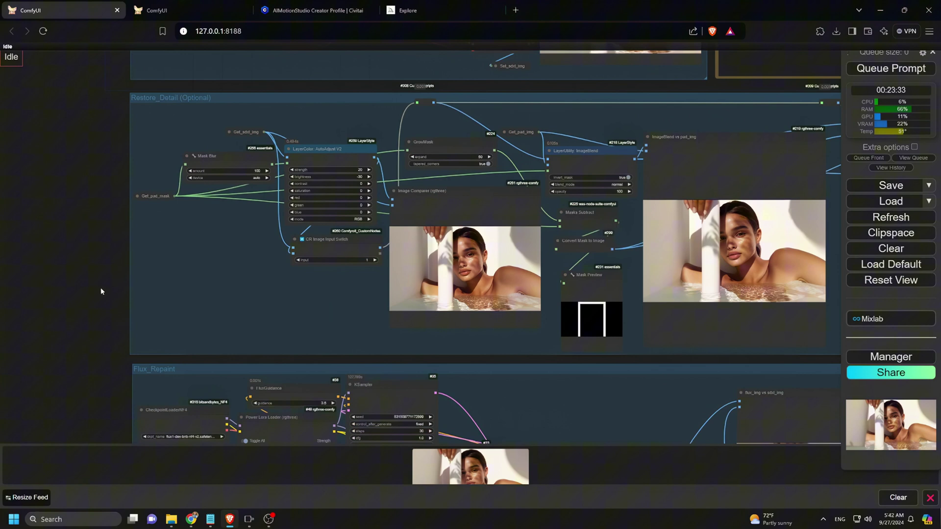
pyautogui.scroll(8, 241, 192)
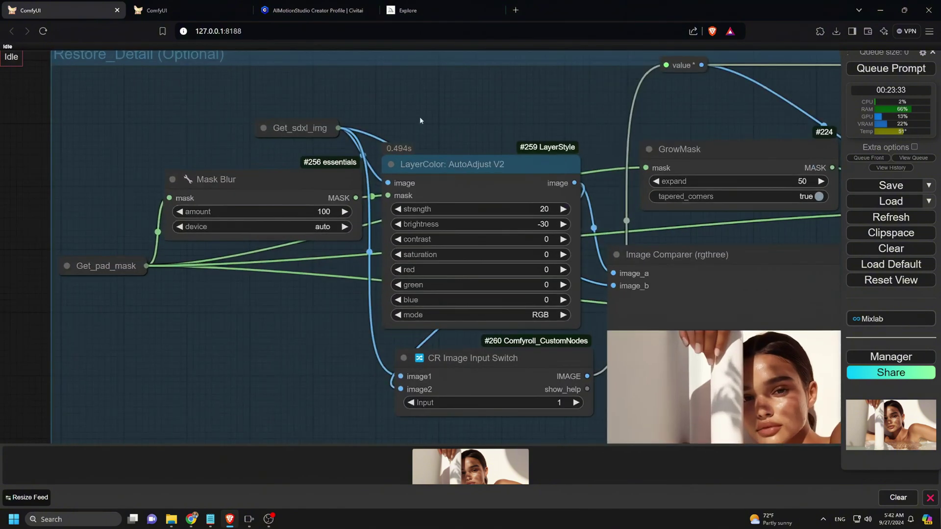
pyautogui.scroll(-7, 685, 220)
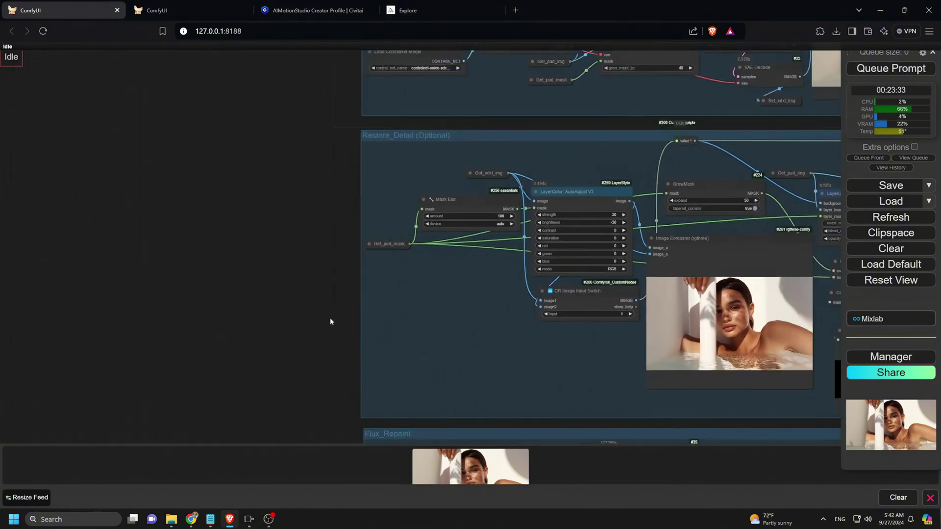
pyautogui.moveTo(330, 321); pyautogui.dragTo(55, 291)
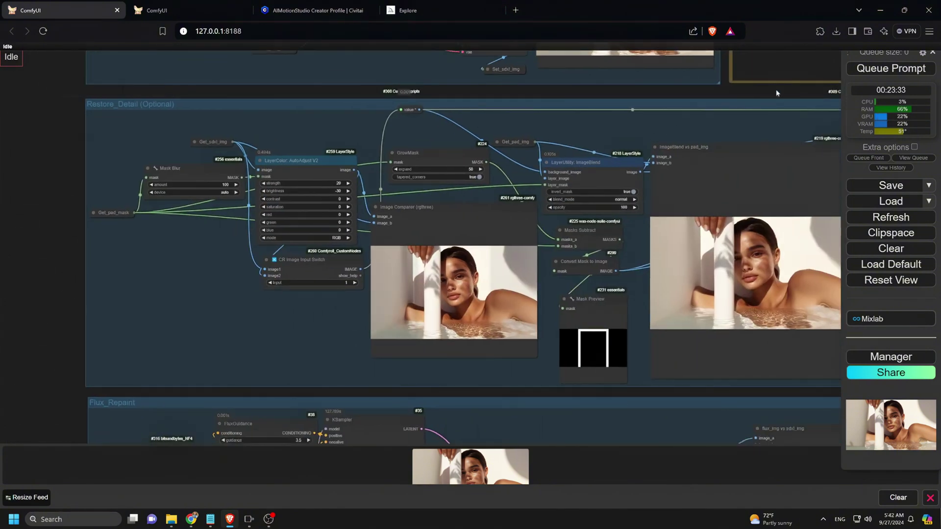
pyautogui.moveTo(777, 93); pyautogui.dragTo(233, 298)
pyautogui.scroll(4, 233, 298)
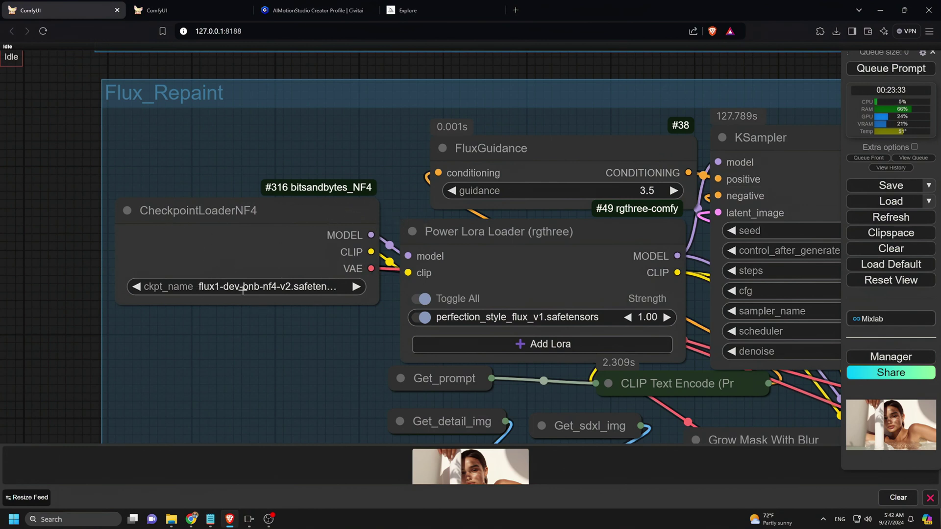
pyautogui.scroll(-8, 254, 280)
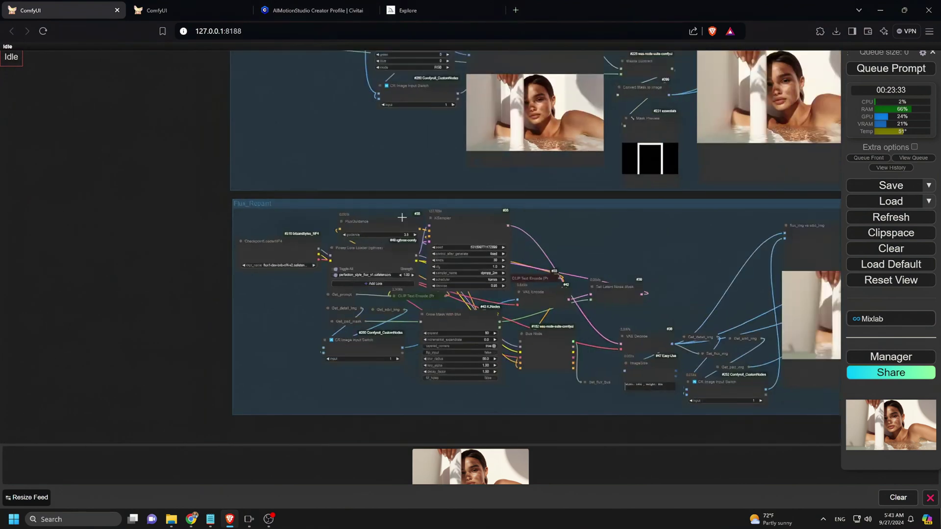
# Step: Bring the SDXL_Outpaint group into view and queue the full workflow with Ctrl+Enter
pyautogui.moveTo(649, 204); pyautogui.dragTo(289, 258)
pyautogui.moveTo(441, 69); pyautogui.dragTo(487, 206)
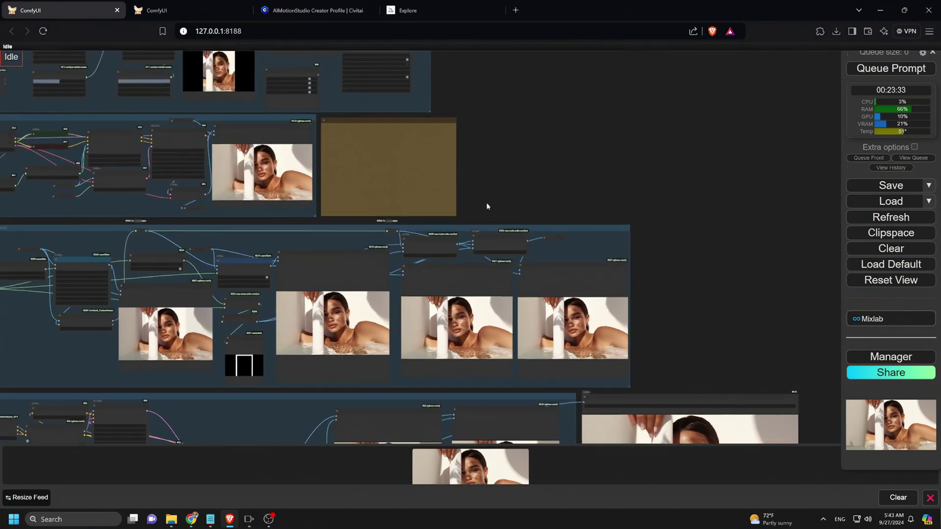
pyautogui.hotkey('ctrl', 'Return')
pyautogui.scroll(-5, 326, 147)
pyautogui.scroll(10, 251, 190)
# Step: After the run finishes, zoom into the Save Image preview of the landscape couple and back out
pyautogui.scroll(-10, 285, 179)
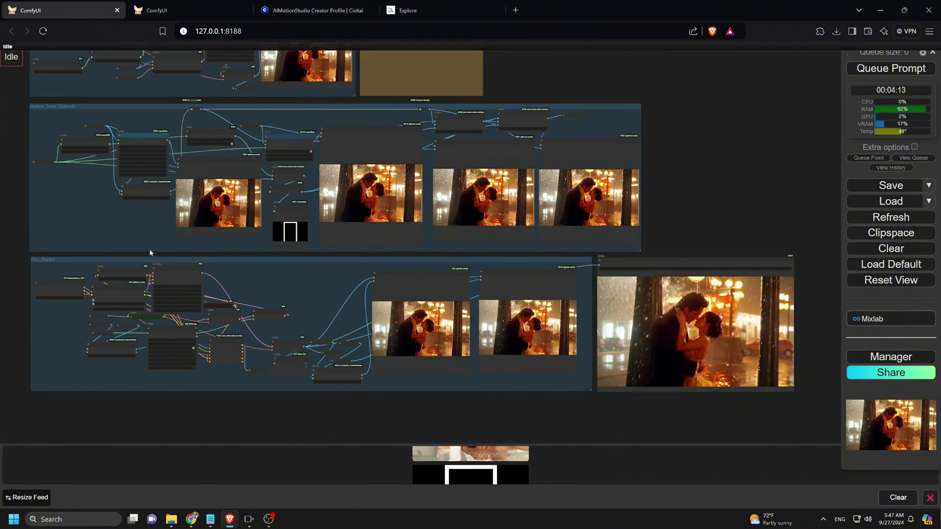
pyautogui.scroll(6, 784, 341)
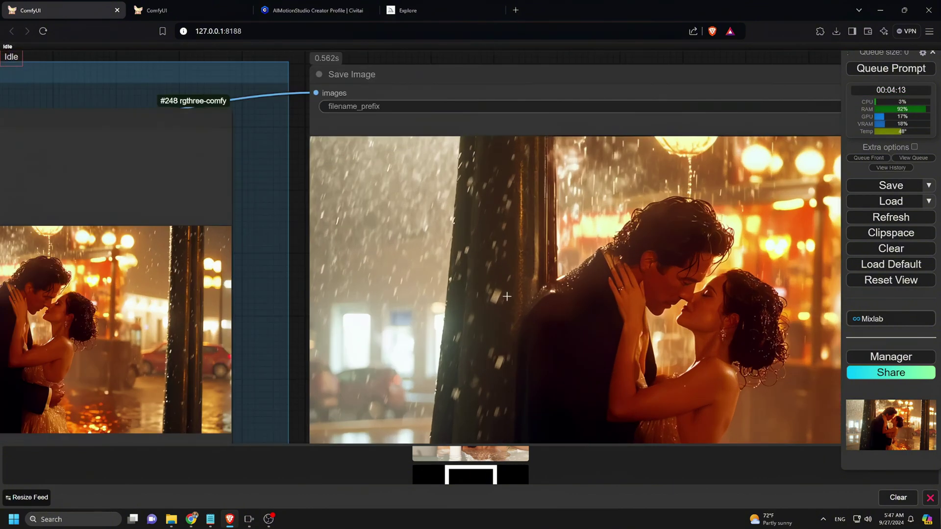
pyautogui.scroll(-8, 763, 313)
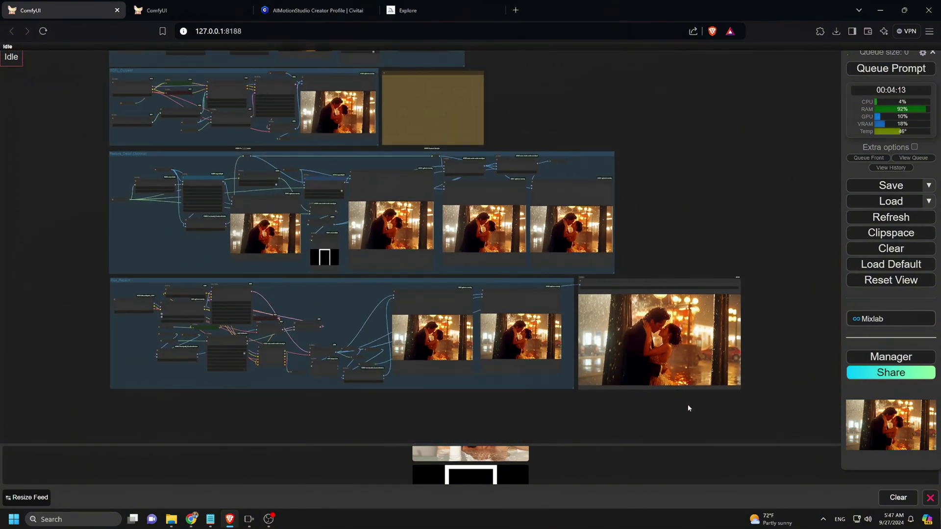
pyautogui.scroll(5, 663, 334)
pyautogui.scroll(-5, 630, 362)
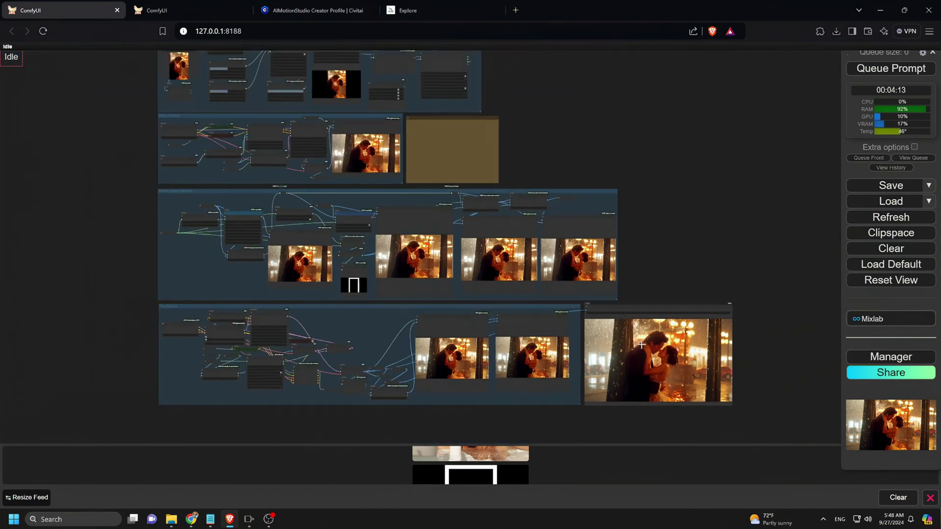
# Step: Switch to the upscaler workflow, zoom out, and queue the prompt on the couple photo
pyautogui.click(178, 10)
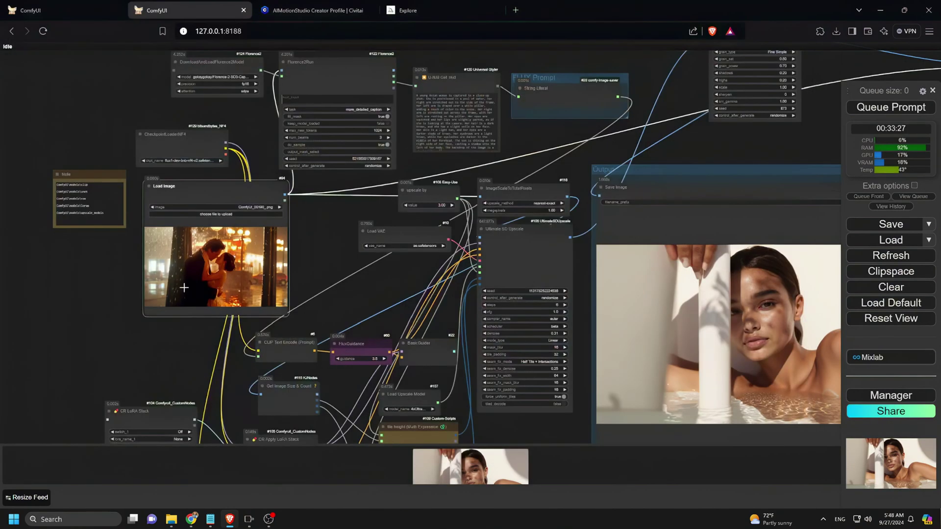
pyautogui.scroll(-5, 184, 287)
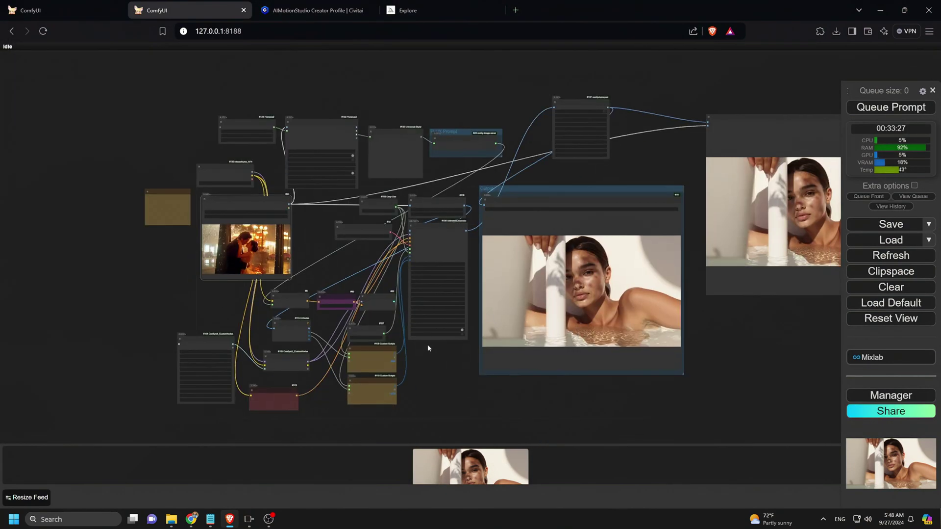
pyautogui.click(902, 111)
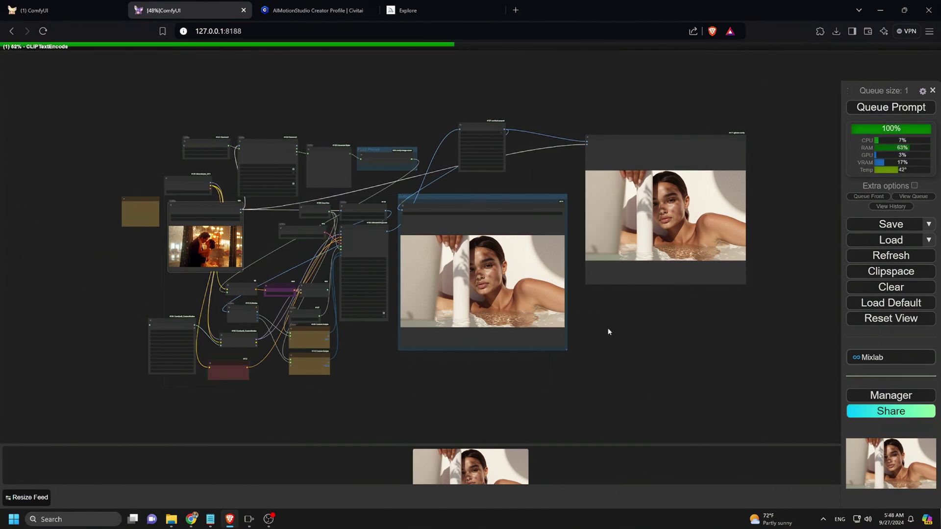
# Step: Visit the creator's Civitai profile and highlight the Flux Upscaler Workflow ft. FluxNF4 title
pyautogui.click(314, 10)
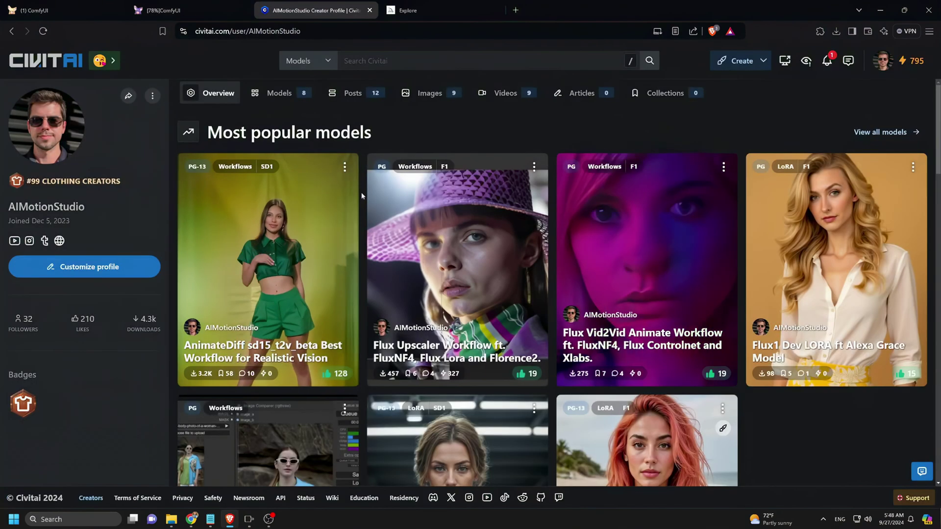
pyautogui.click(203, 32)
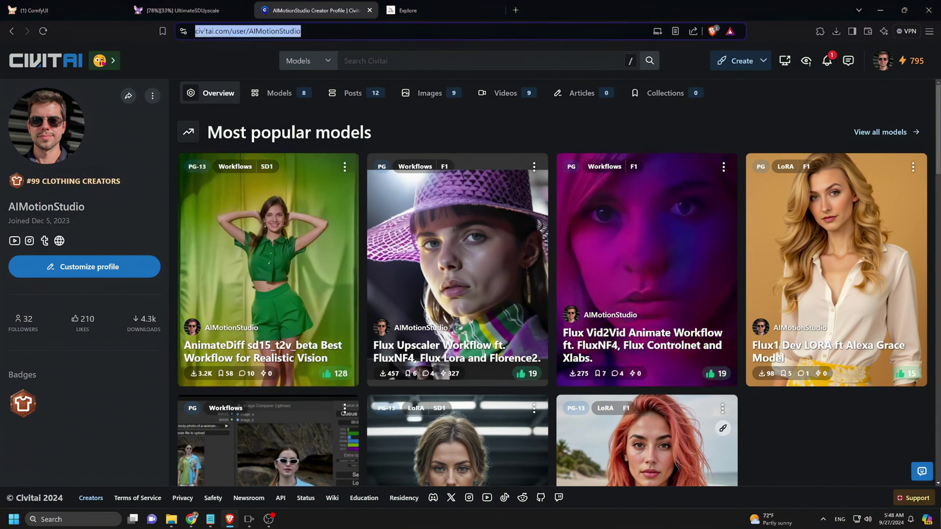
pyautogui.click(501, 62)
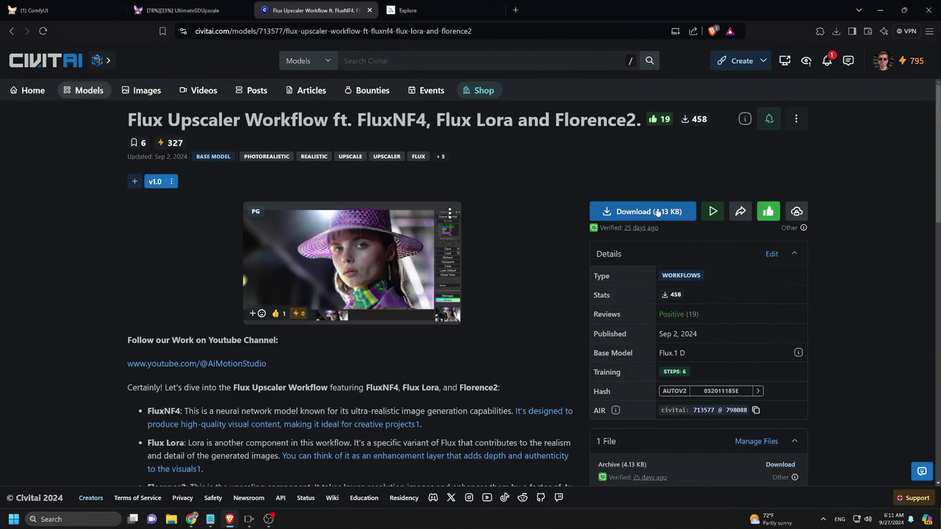
pyautogui.scroll(-5, 478, 264)
pyautogui.scroll(5, 597, 254)
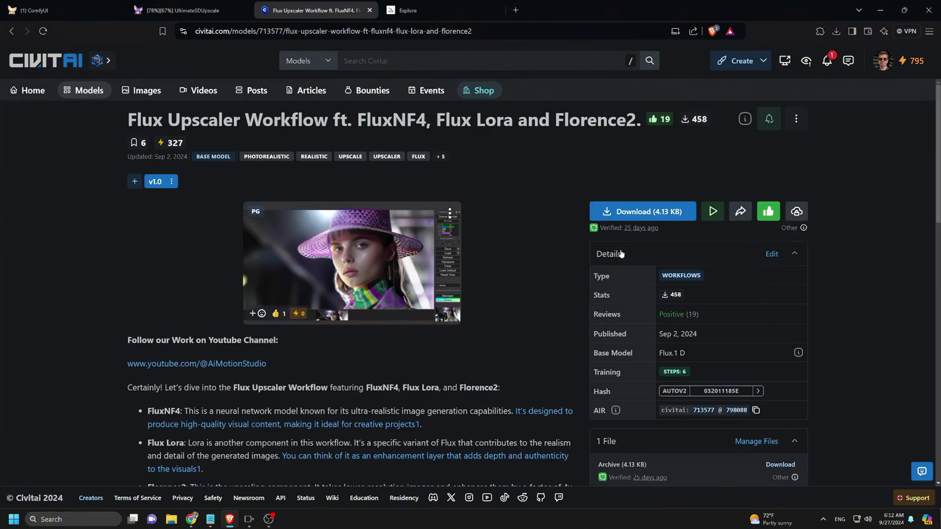
pyautogui.moveTo(128, 120); pyautogui.dragTo(637, 124)
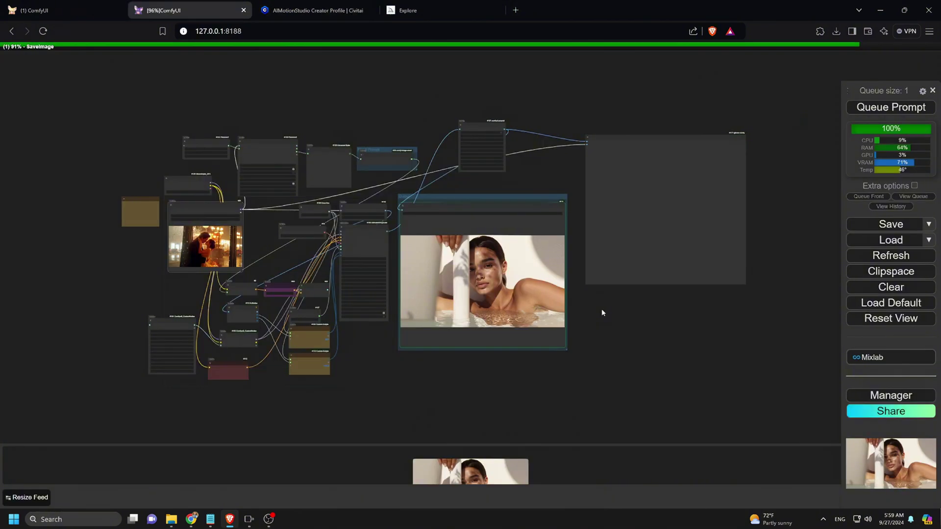
# Step: Zoom into the Image Comparer to compare the upscaled kissing couple against the original
pyautogui.scroll(3, 601, 308)
pyautogui.scroll(-1, 638, 314)
pyautogui.scroll(5, 318, 156)
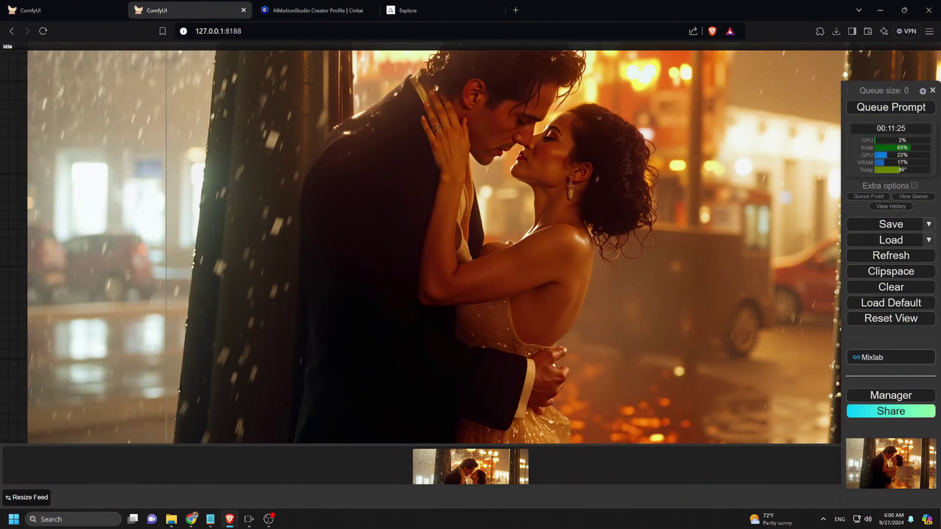
pyautogui.scroll(-5, 490, 220)
pyautogui.scroll(10, 471, 206)
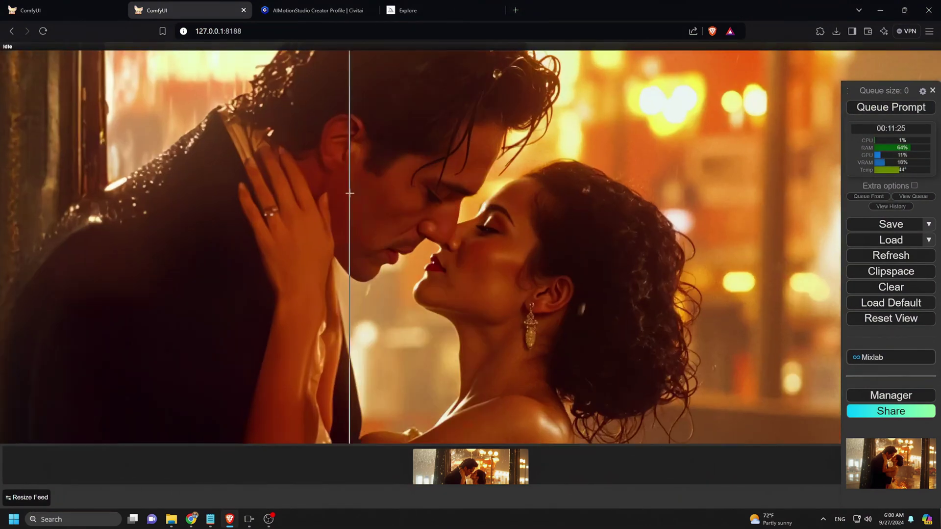
pyautogui.scroll(-1, 255, 142)
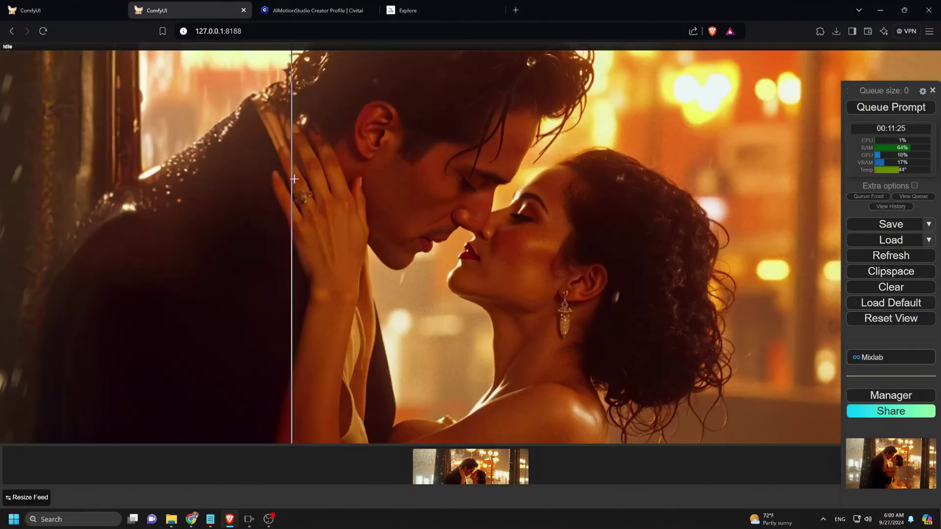
pyautogui.scroll(3, 283, 147)
pyautogui.scroll(-6, 484, 186)
pyautogui.scroll(-3, 568, 211)
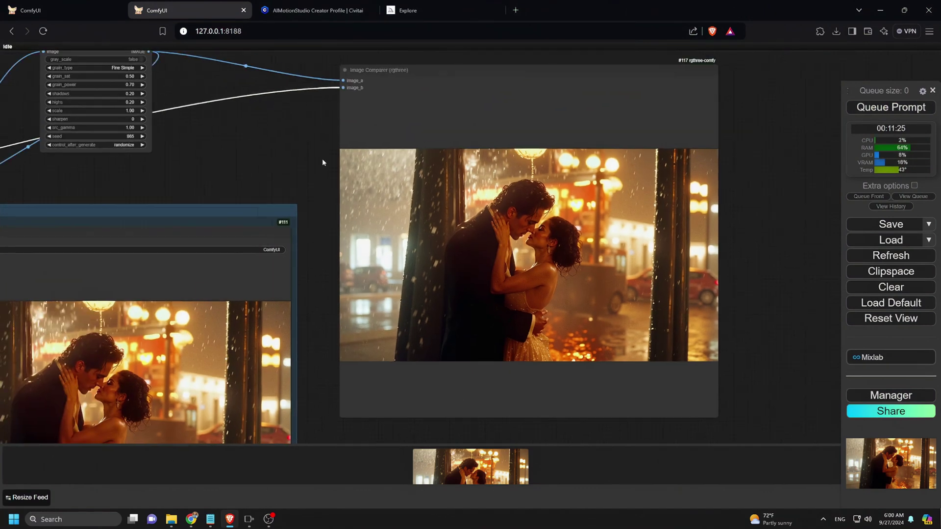
pyautogui.click(886, 396)
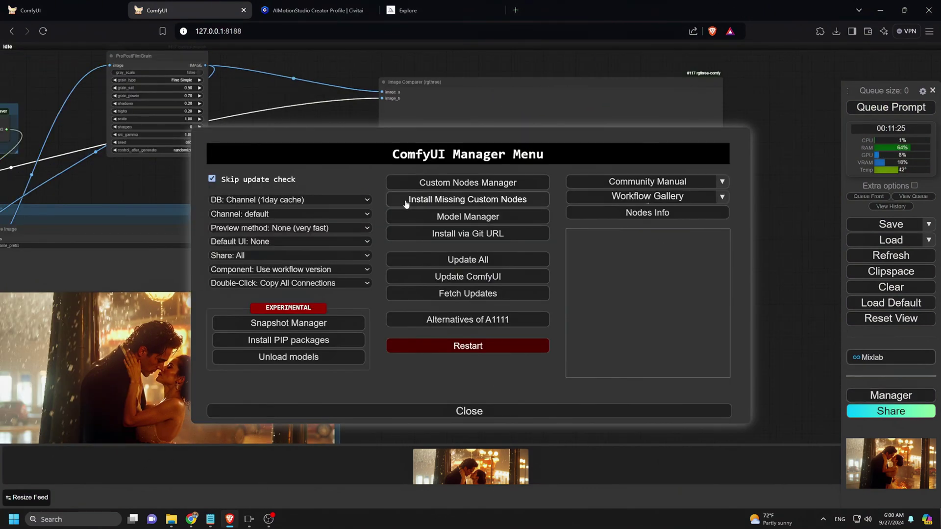
pyautogui.click(422, 199)
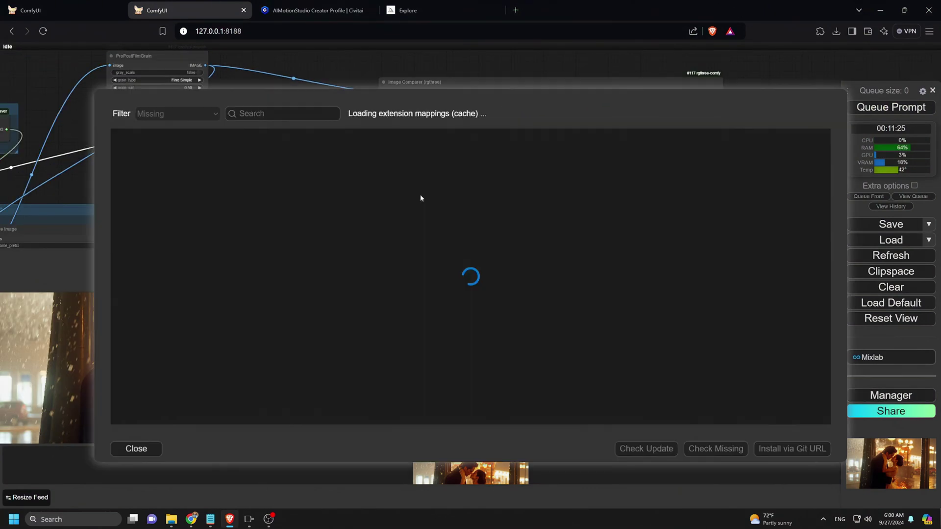
pyautogui.click(127, 449)
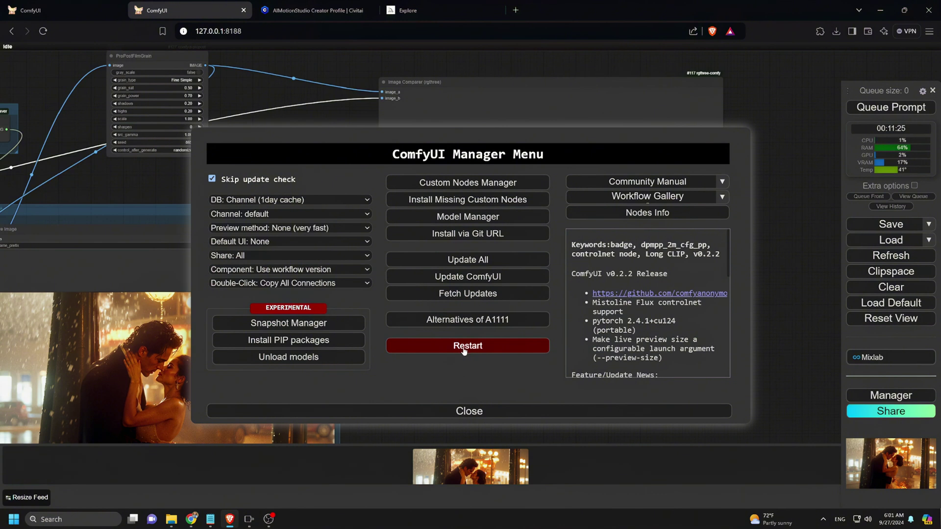
pyautogui.click(464, 410)
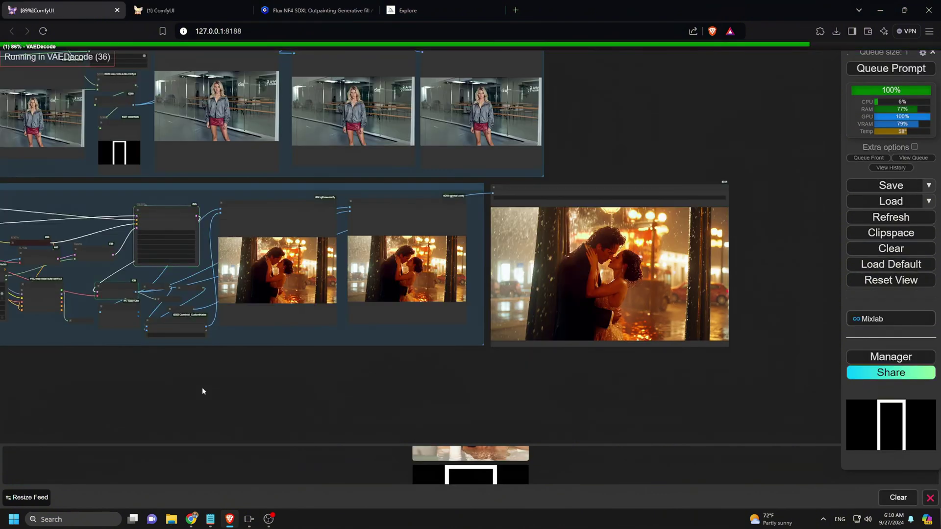
# Step: Switch to the upscaler workflow and queue the blonde woman dance-studio image for upscaling
pyautogui.scroll(10, 281, 274)
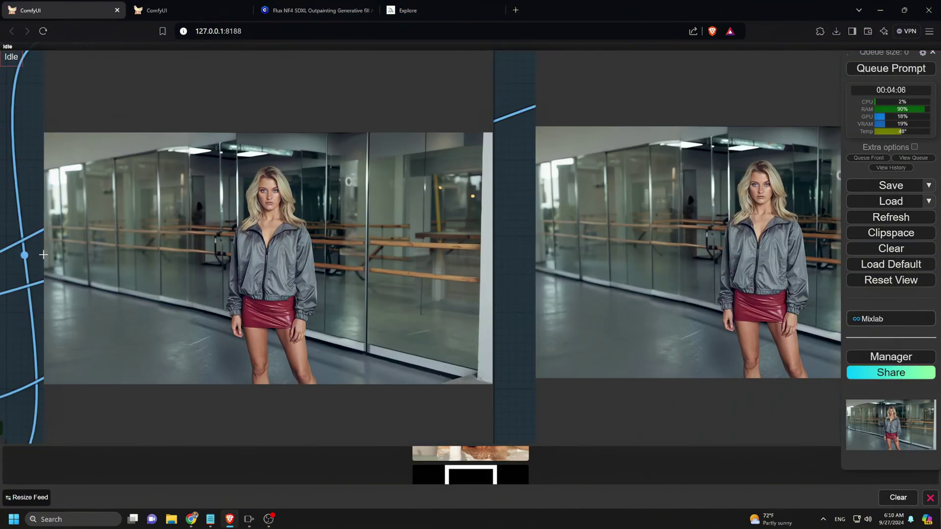
pyautogui.scroll(-5, 367, 197)
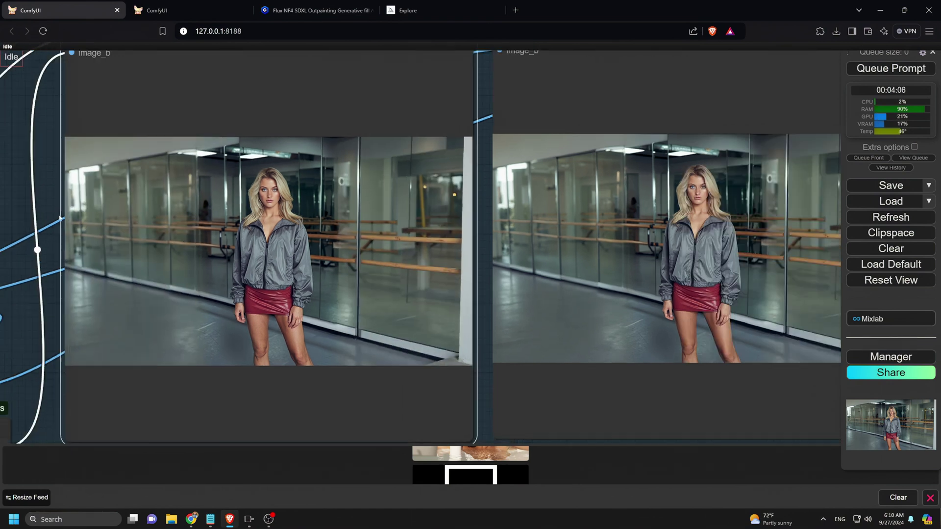
pyautogui.scroll(-5, 329, 207)
pyautogui.scroll(8, 464, 202)
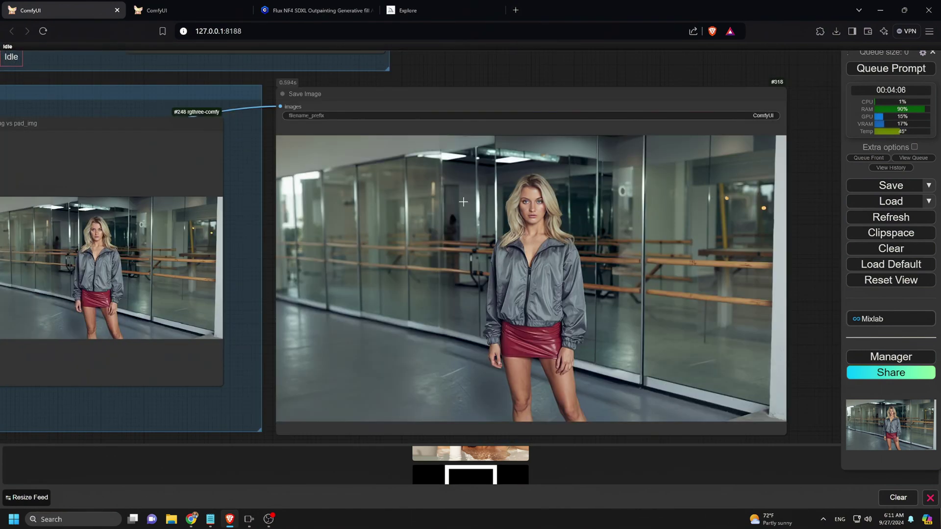
pyautogui.scroll(-5, 555, 212)
pyautogui.click(157, 9)
pyautogui.scroll(-2, 343, 294)
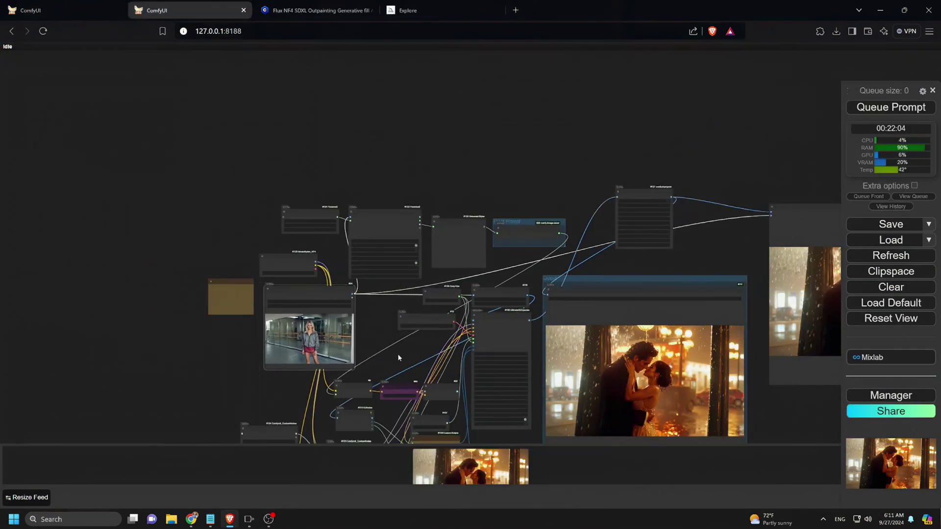
pyautogui.moveTo(395, 345); pyautogui.dragTo(265, 238)
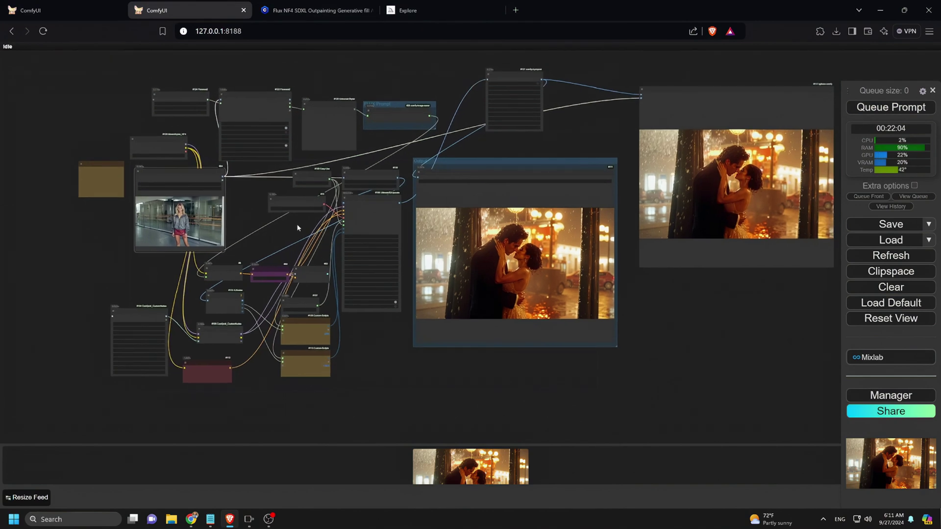
pyautogui.click(900, 109)
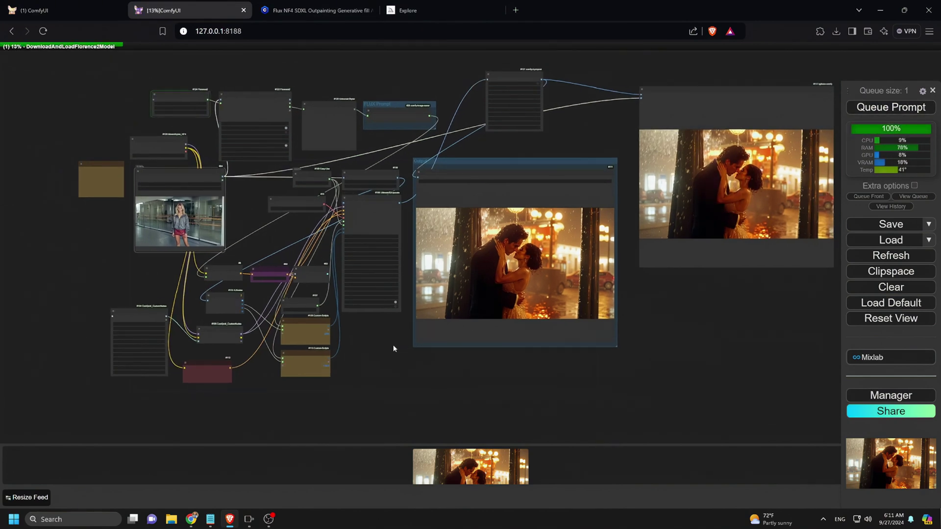
# Step: Pan and zoom the canvas while the upscale run progresses
pyautogui.scroll(4, 395, 343)
pyautogui.scroll(-2, 382, 324)
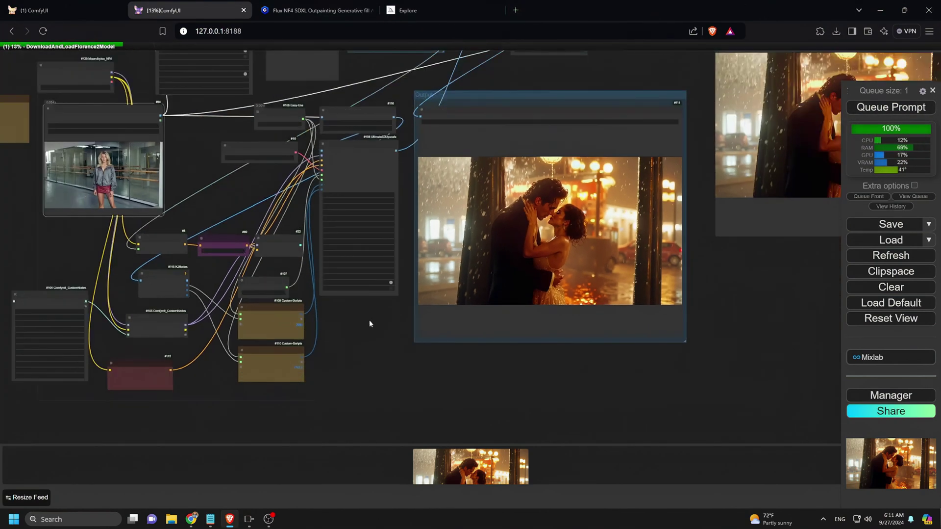
pyautogui.scroll(-2, 369, 320)
pyautogui.moveTo(365, 330); pyautogui.dragTo(364, 351)
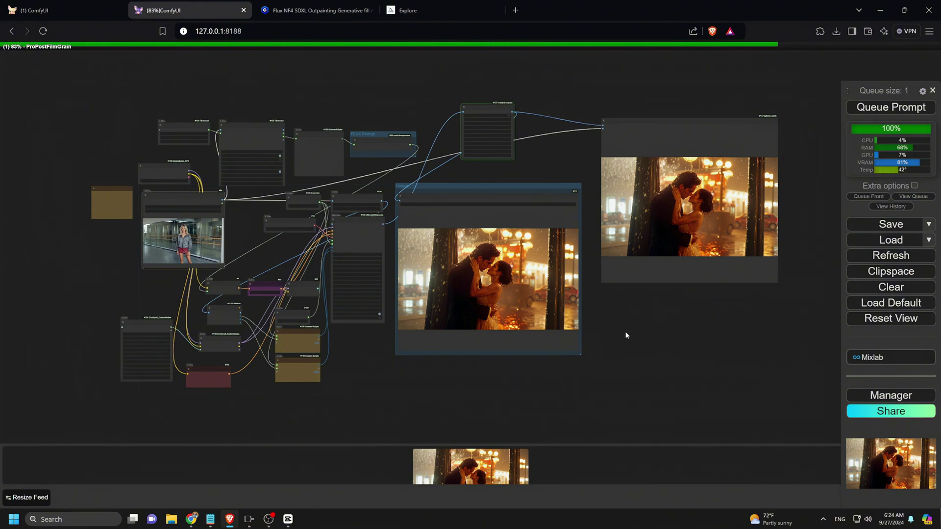
pyautogui.scroll(5, 800, 237)
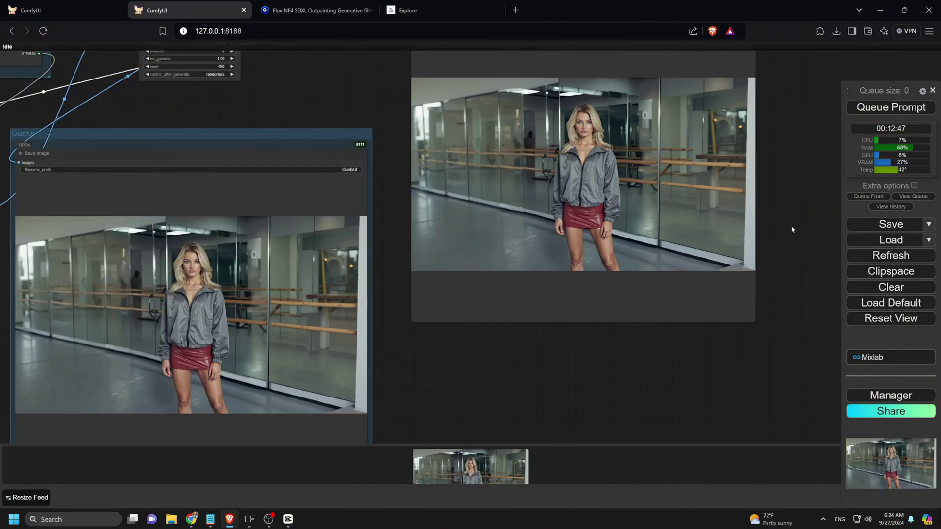
pyautogui.scroll(5, 792, 229)
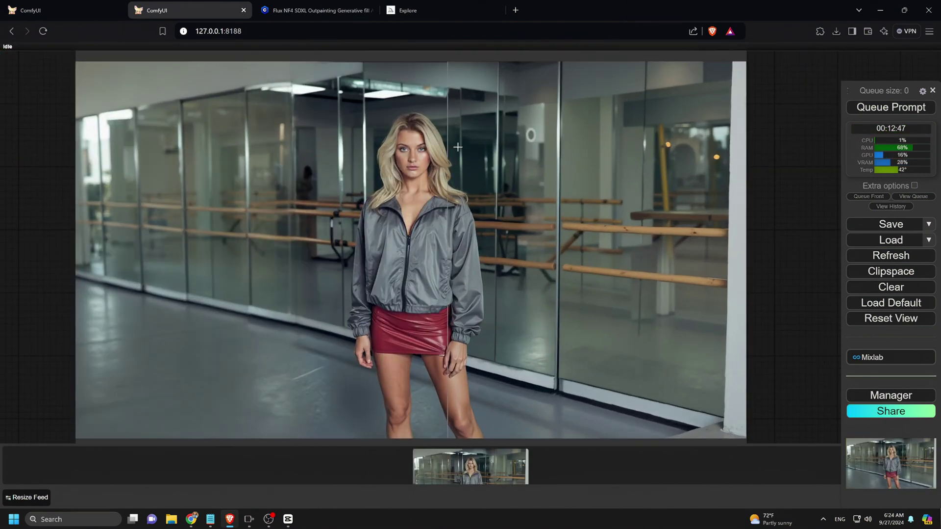
pyautogui.scroll(5, 458, 147)
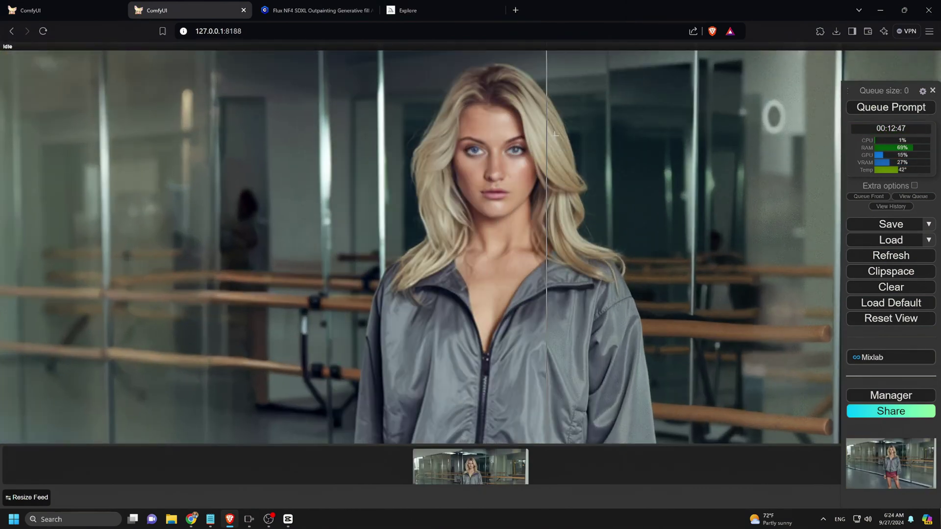
pyautogui.scroll(3, 555, 133)
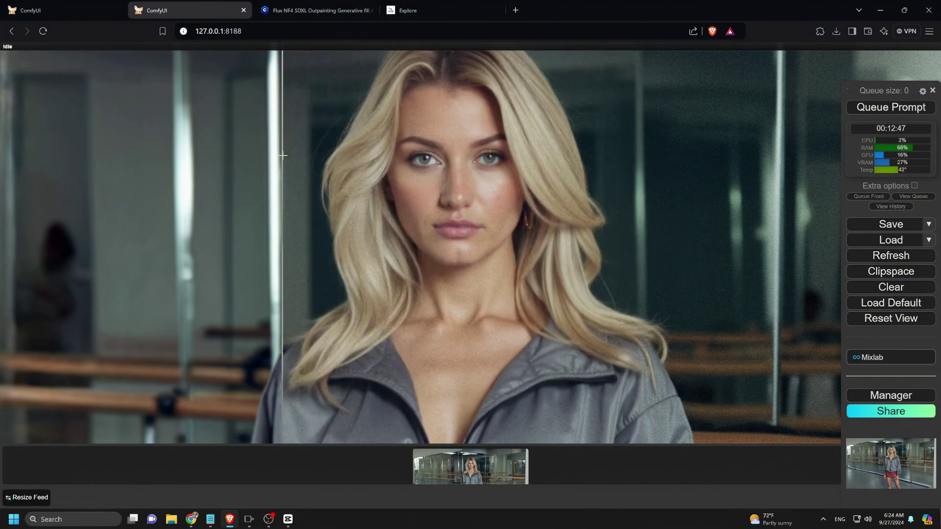
pyautogui.scroll(-8, 284, 155)
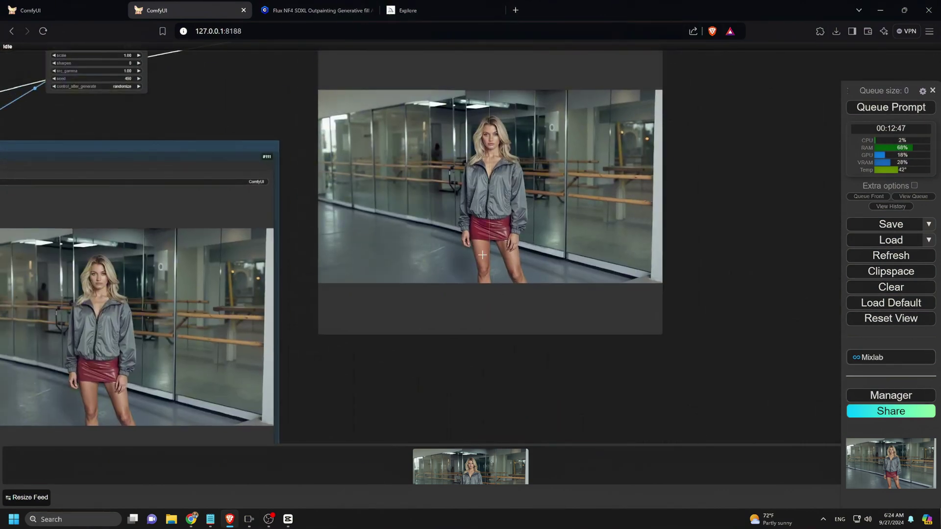
pyautogui.scroll(8, 483, 254)
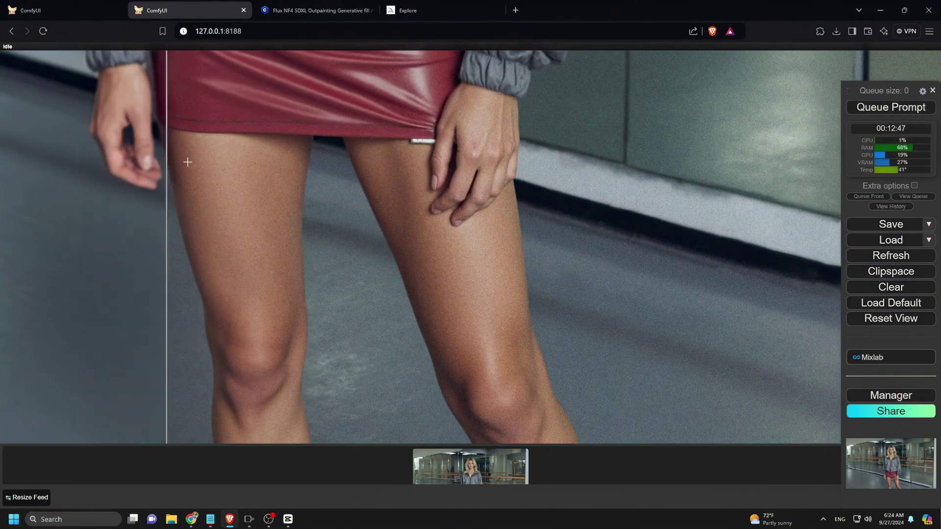
pyautogui.scroll(-8, 255, 128)
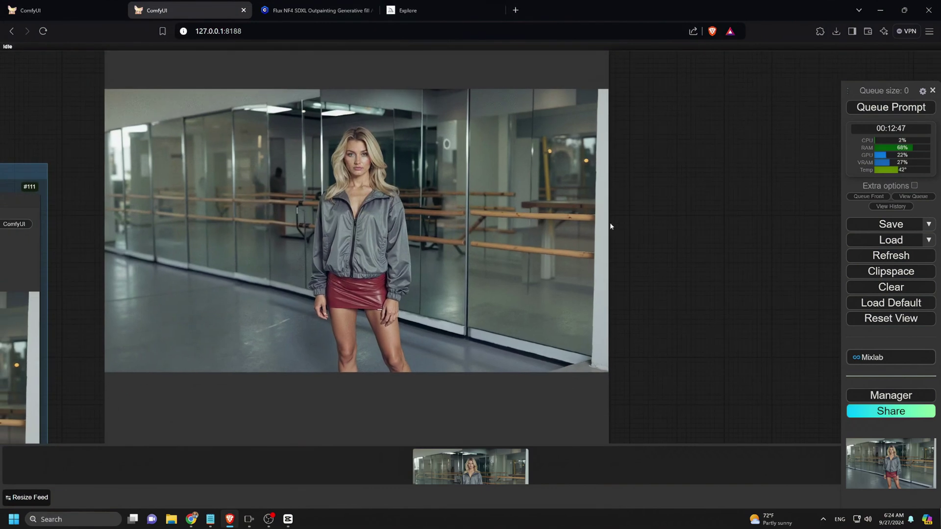
pyautogui.scroll(5, 412, 142)
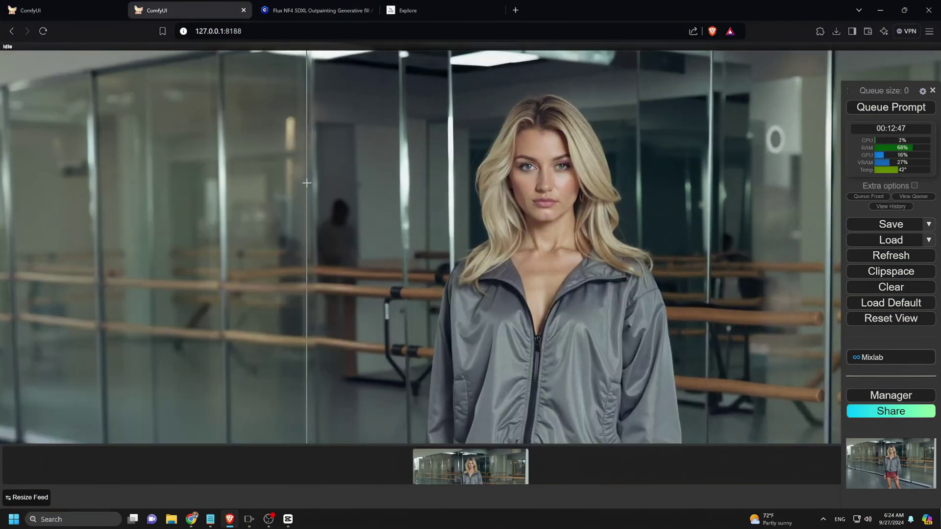
pyautogui.scroll(-8, 736, 193)
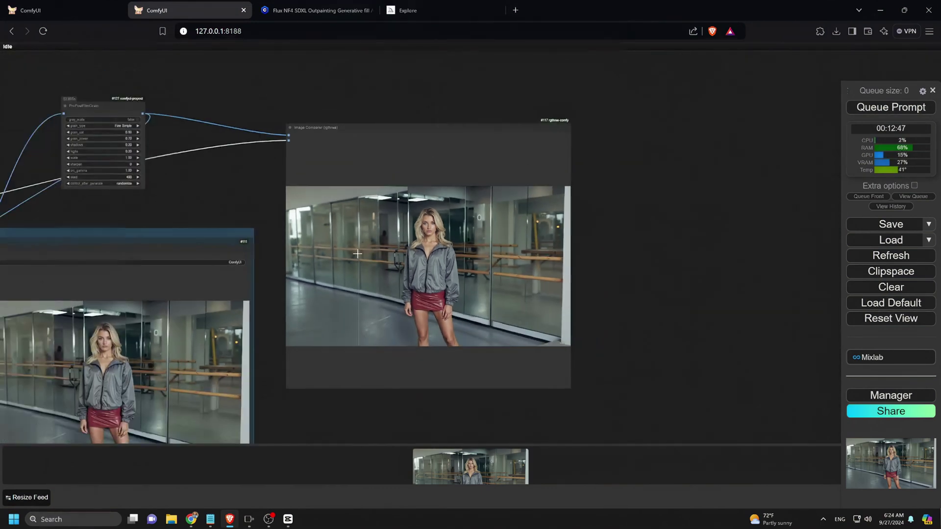